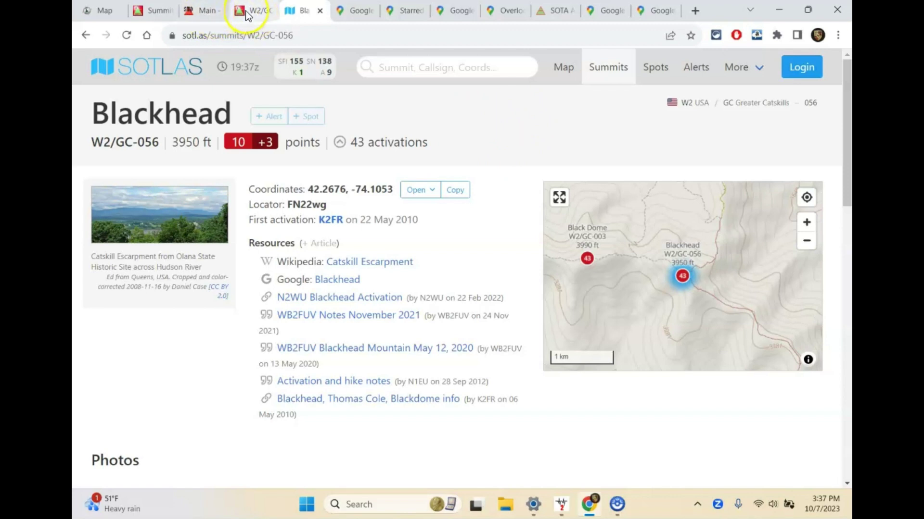
Back on the summit map, close the Blackhead popup and check nearby summit W2/GC-046.
left_click(88, 35)
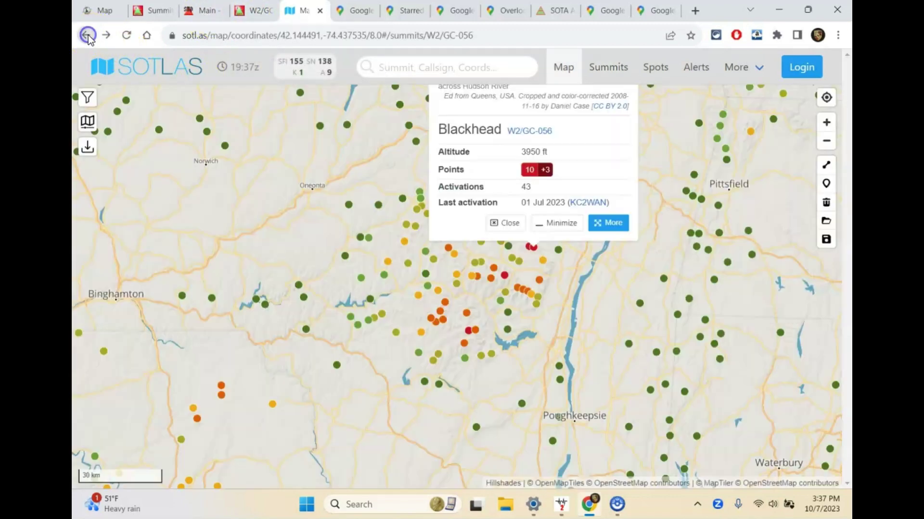
left_click(506, 224)
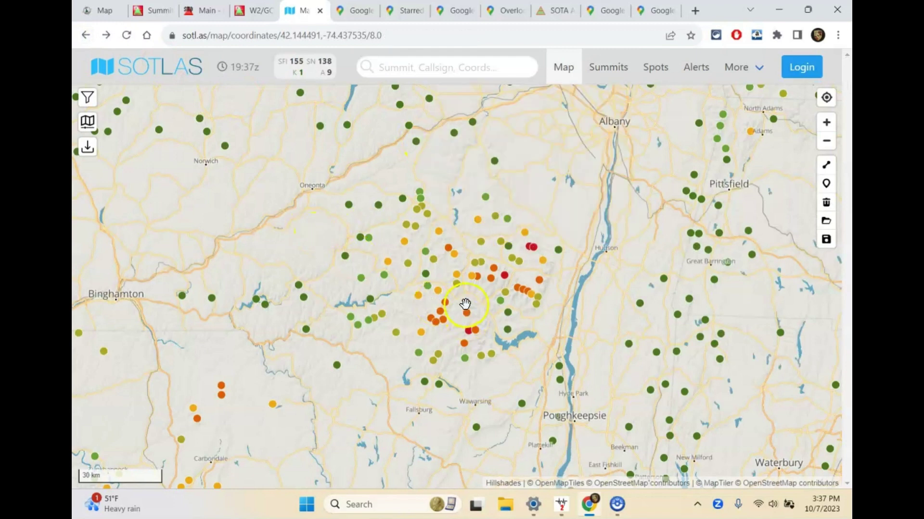
left_click(348, 206)
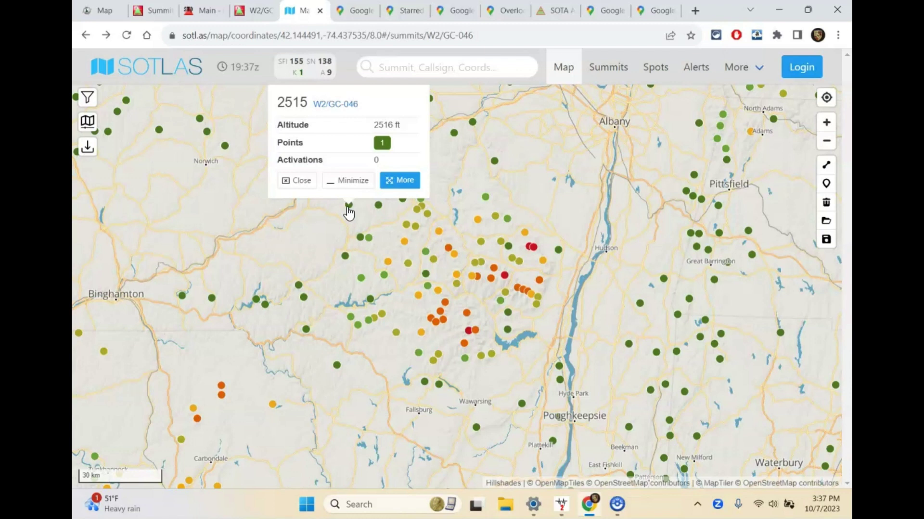
left_click(302, 181)
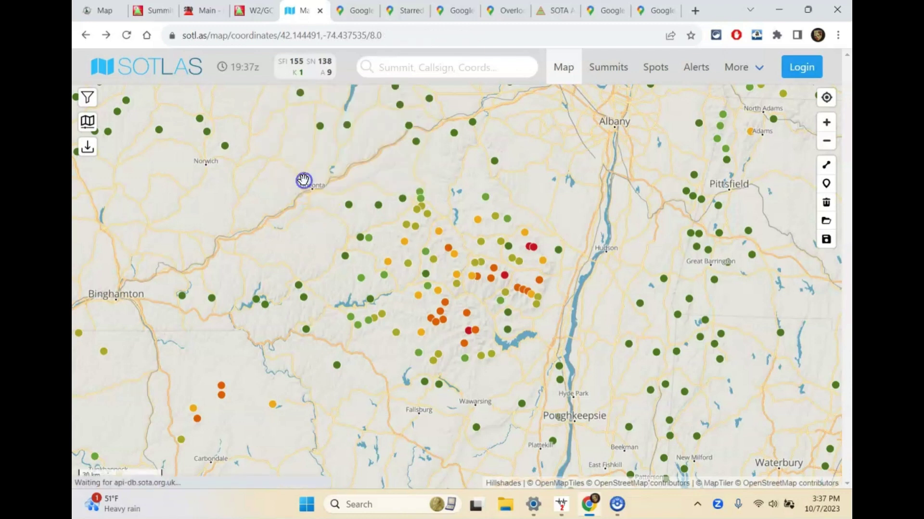
Select Hunter Mountain (W2/GC-002) and open its full summit page.
left_click(504, 279)
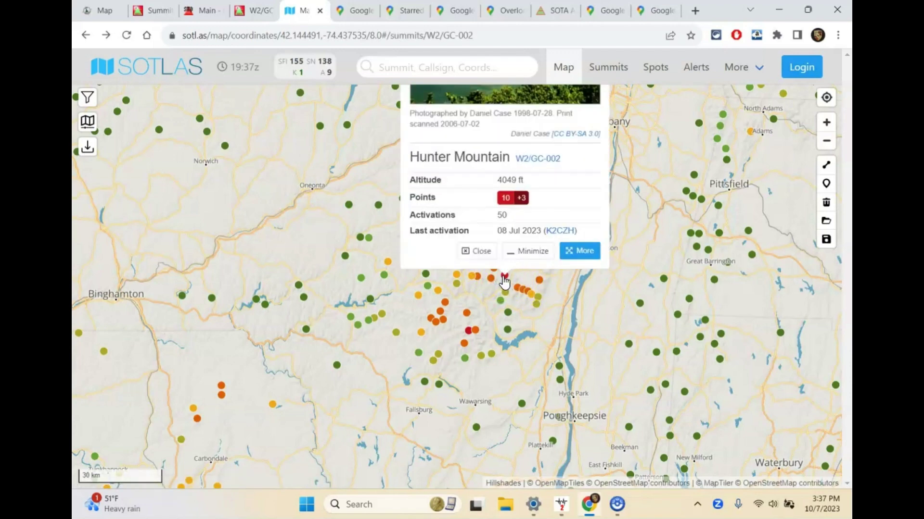
scroll(491, 319, "up", 2)
scroll(491, 319, "down", 3)
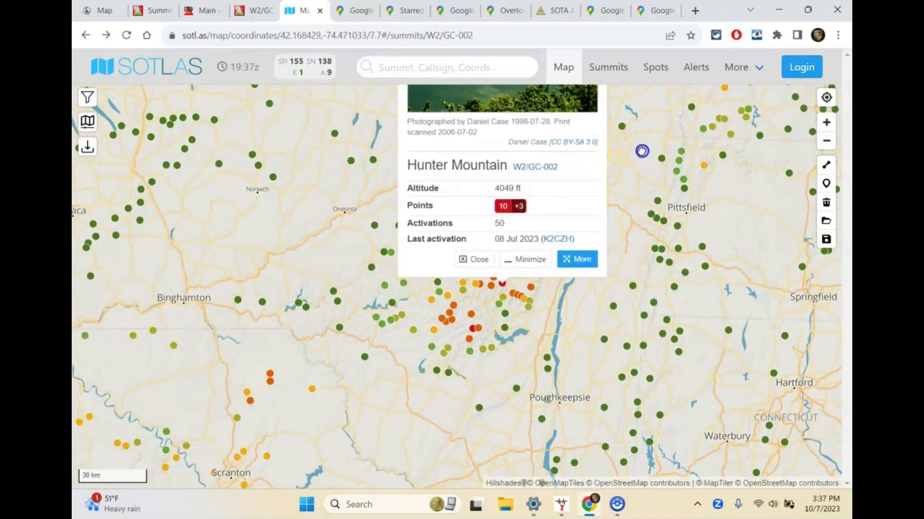
left_click_drag(633, 151, 617, 273)
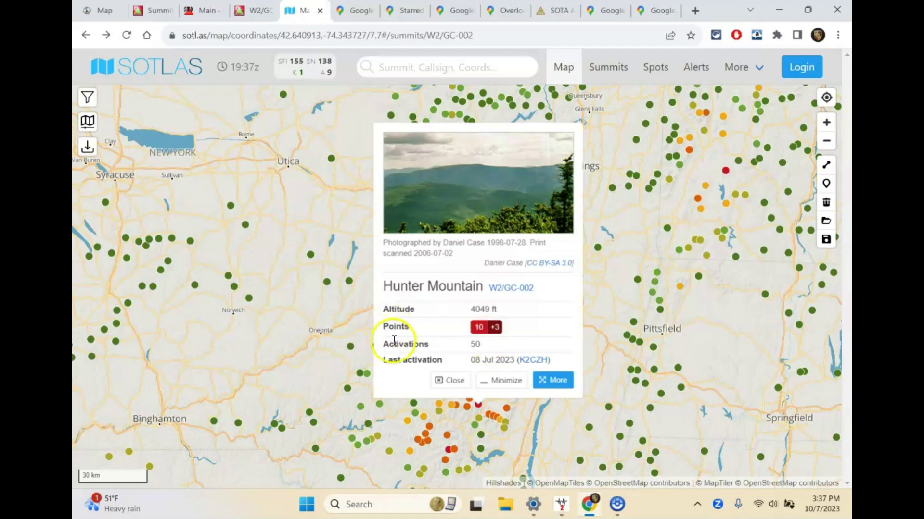
left_click(548, 381)
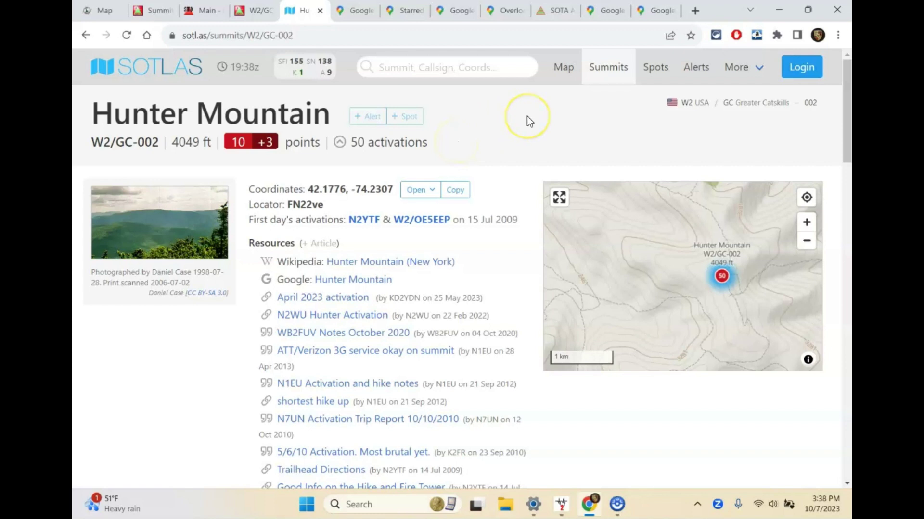
scroll(522, 195, "down", 3)
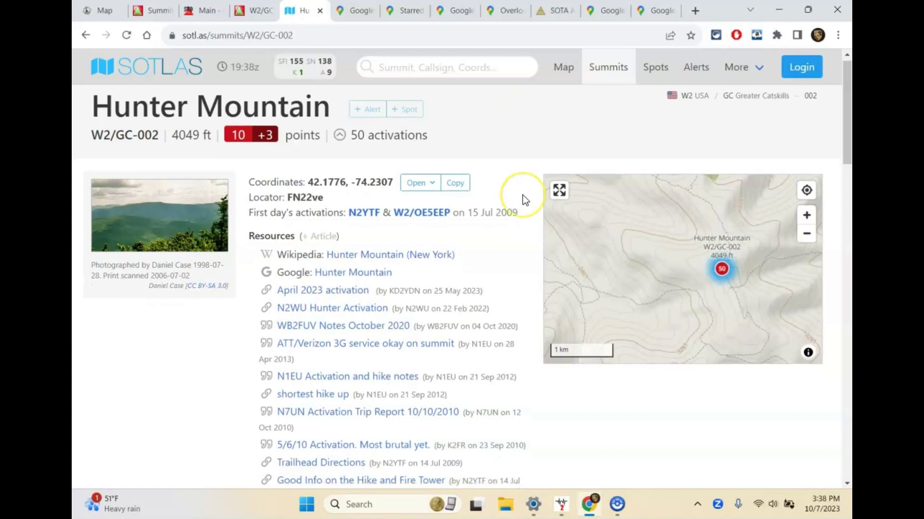
scroll(523, 194, "down", 1)
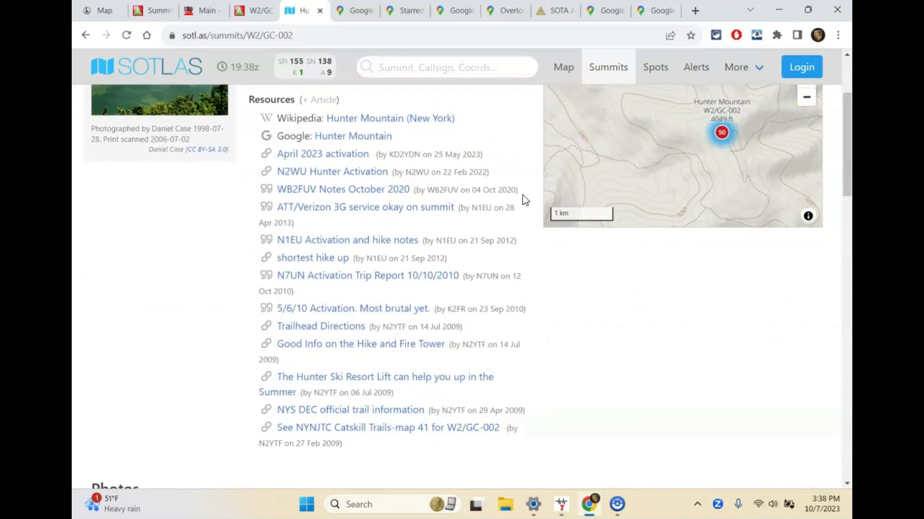
scroll(523, 195, "up", 1)
scroll(522, 195, "down", 8)
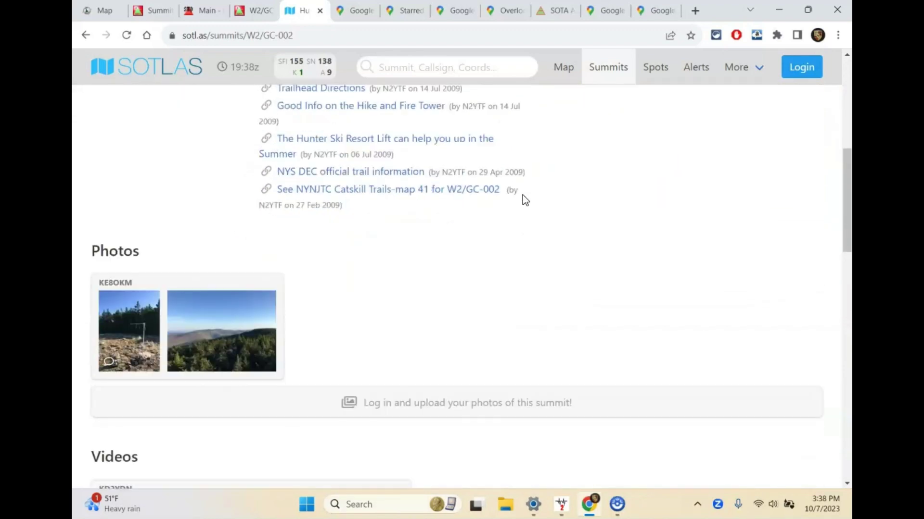
scroll(523, 195, "down", 5)
left_click(329, 193)
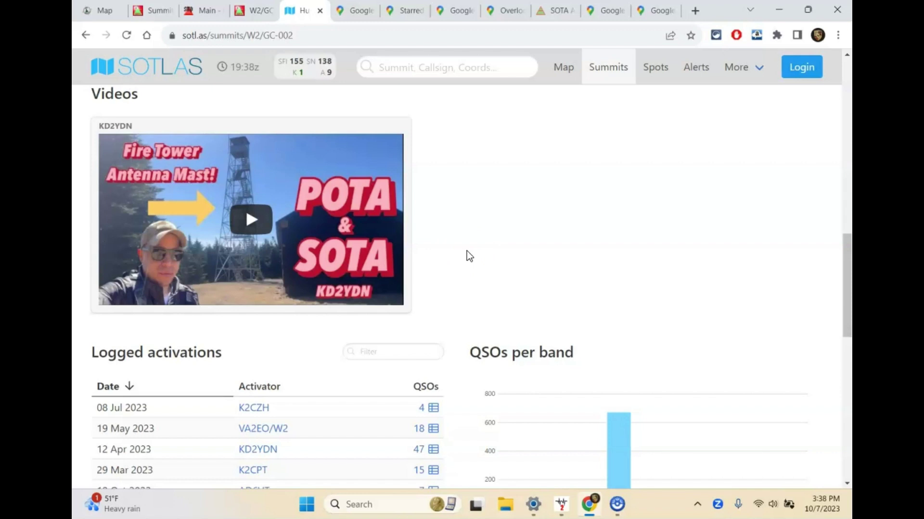
scroll(464, 283, "down", 4)
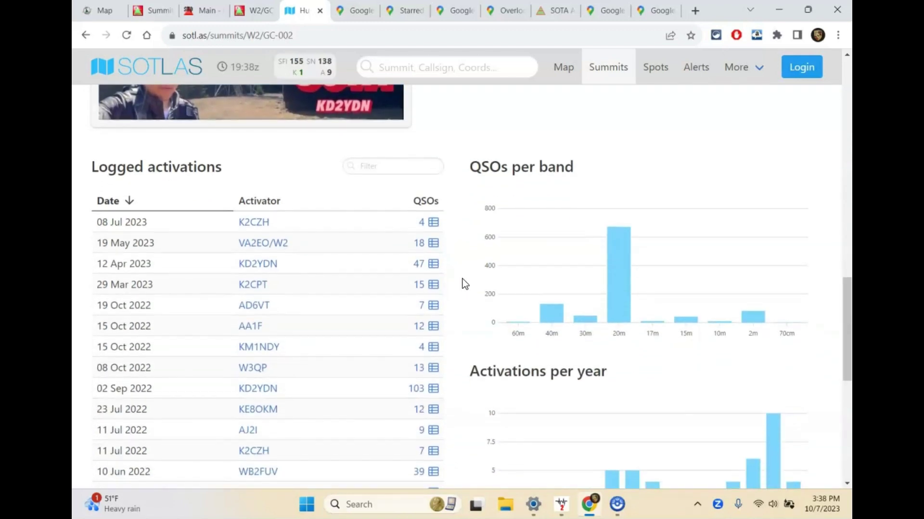
scroll(464, 283, "down", 3)
scroll(465, 282, "up", 20)
left_click(477, 166)
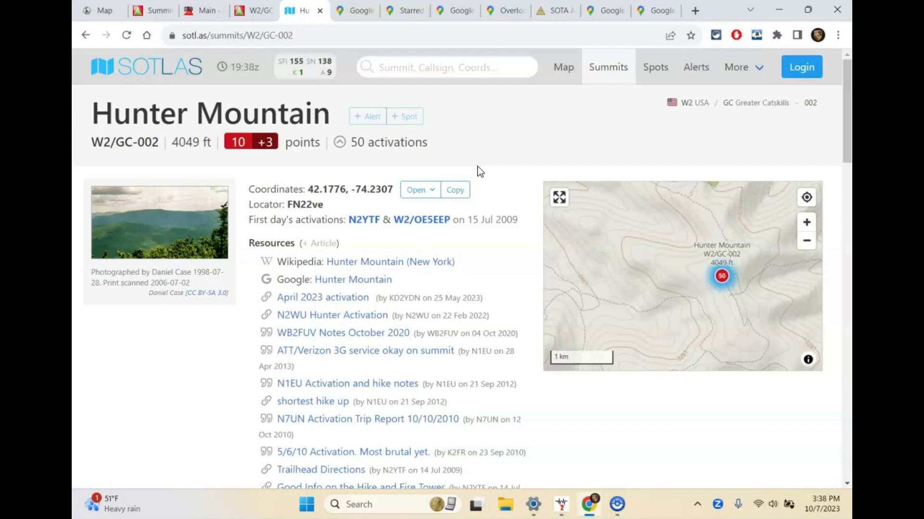
left_click(112, 371)
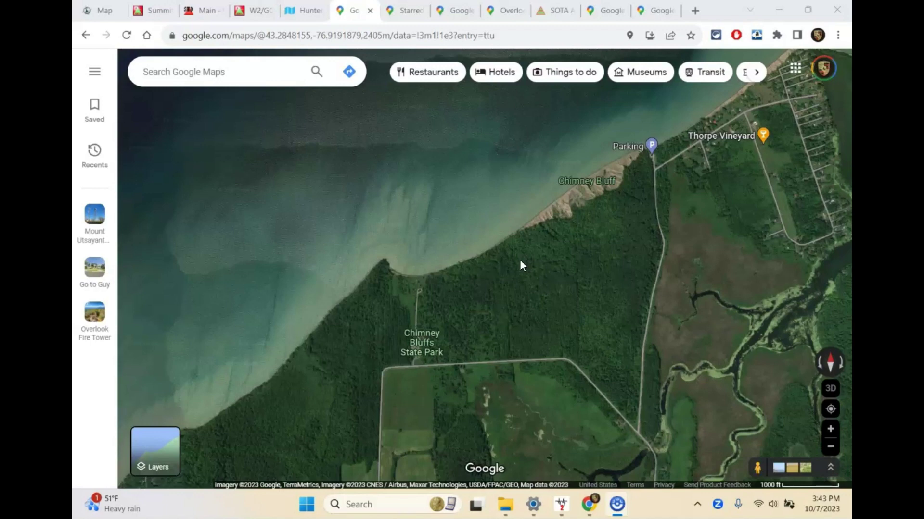
Zoom the satellite map in two levels and centre on Chimney Bluffs State Park.
left_click(829, 429)
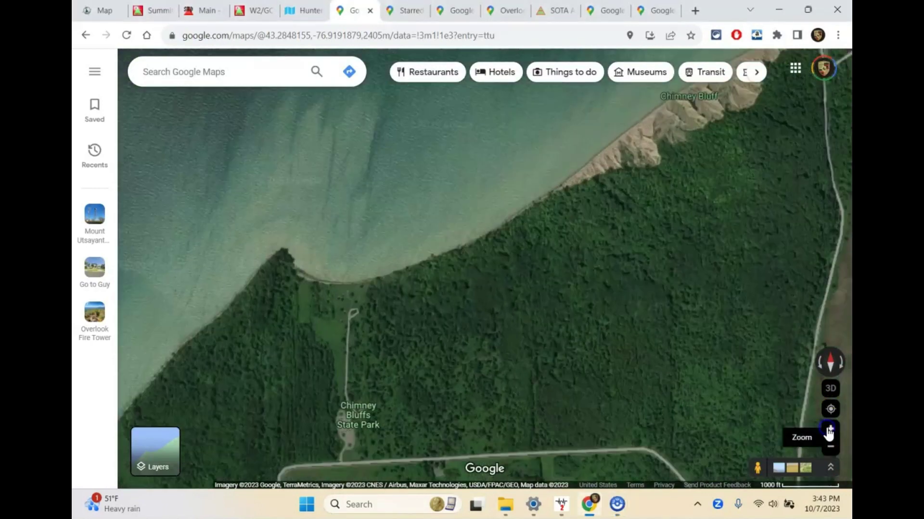
left_click(828, 429)
left_click_drag(613, 275, 829, 151)
left_click(823, 366)
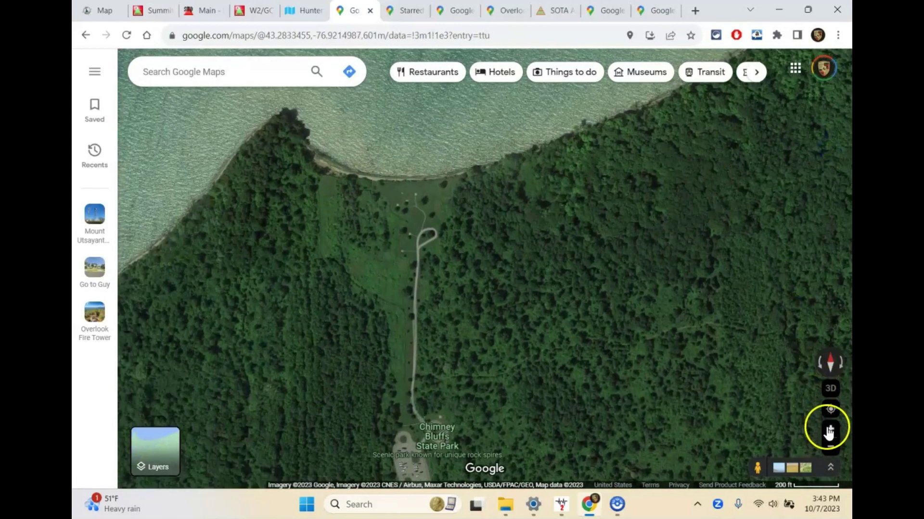
Zoom in further and frame the lakeshore bluff and the meadow behind it.
left_click(830, 429)
left_click(830, 429)
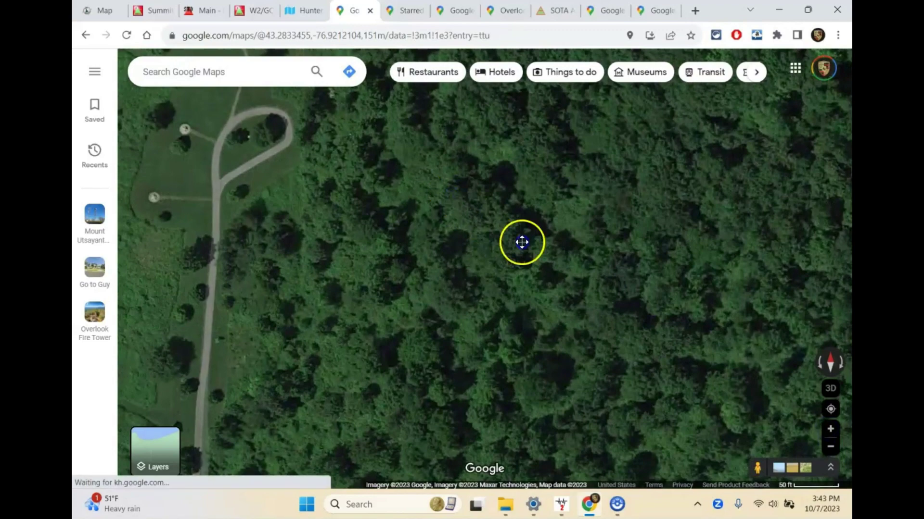
left_click_drag(522, 241, 672, 377)
left_click_drag(452, 202, 490, 308)
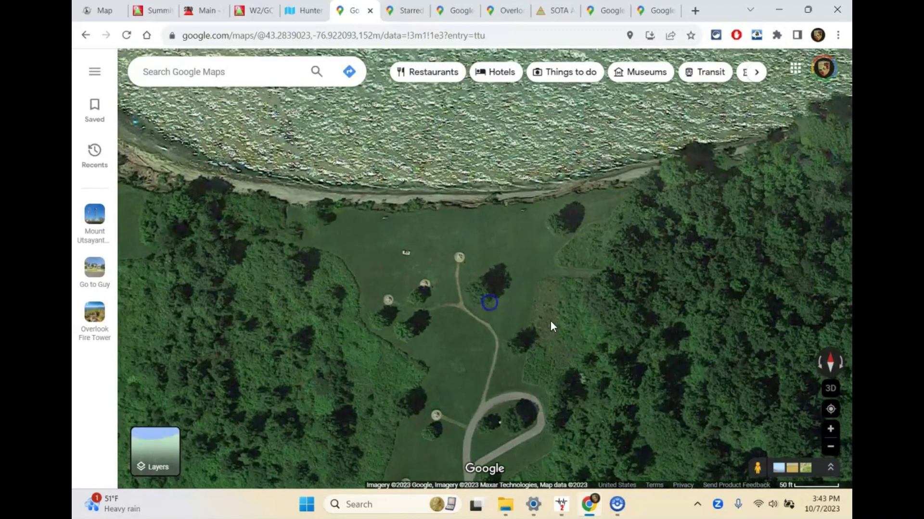
left_click(826, 436)
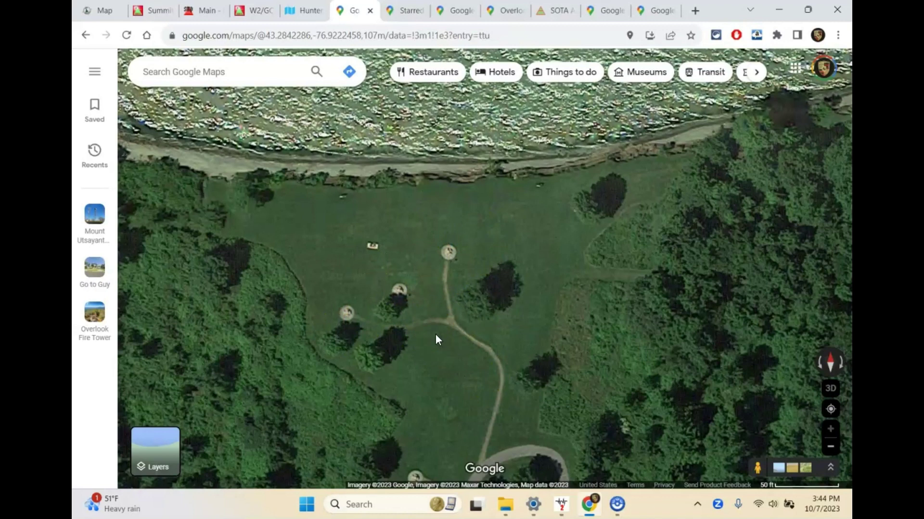
Follow the looped footpath south to the park loop and the Chimney Bluffs label.
left_click_drag(481, 391, 461, 240)
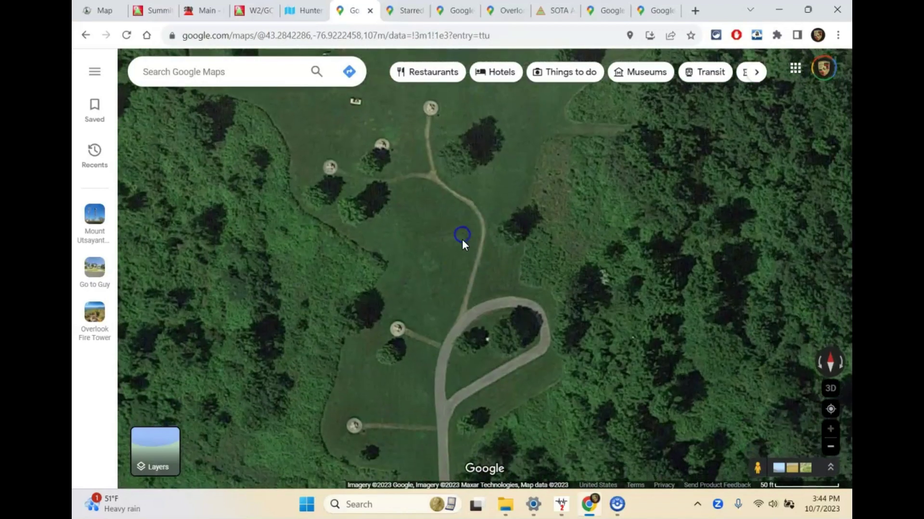
left_click_drag(463, 418, 465, 267)
left_click_drag(460, 393, 453, 249)
left_click_drag(434, 391, 453, 212)
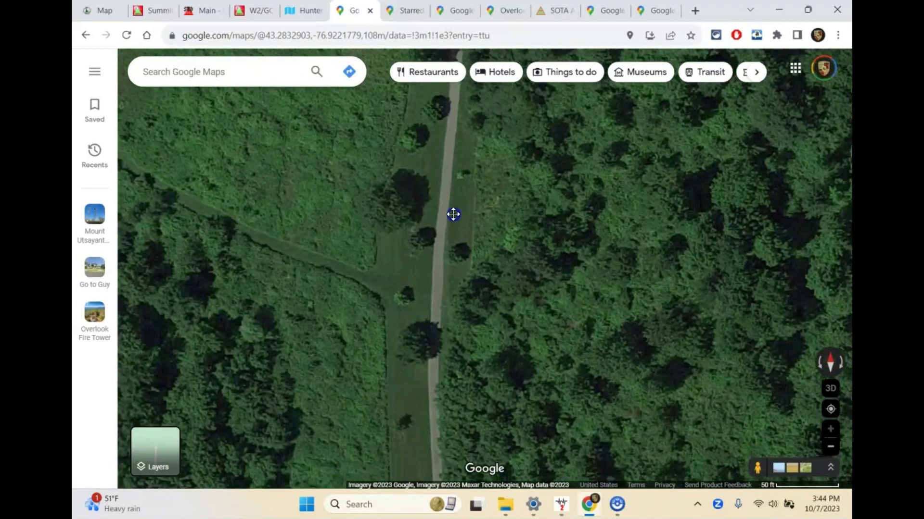
left_click_drag(440, 385, 440, 164)
left_click_drag(440, 353, 426, 106)
left_click_drag(428, 281, 388, 161)
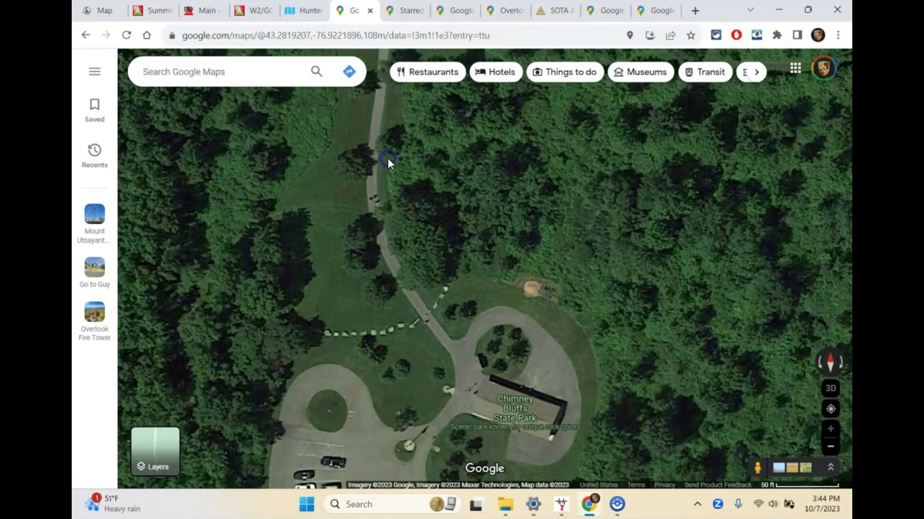
left_click_drag(387, 270, 424, 273)
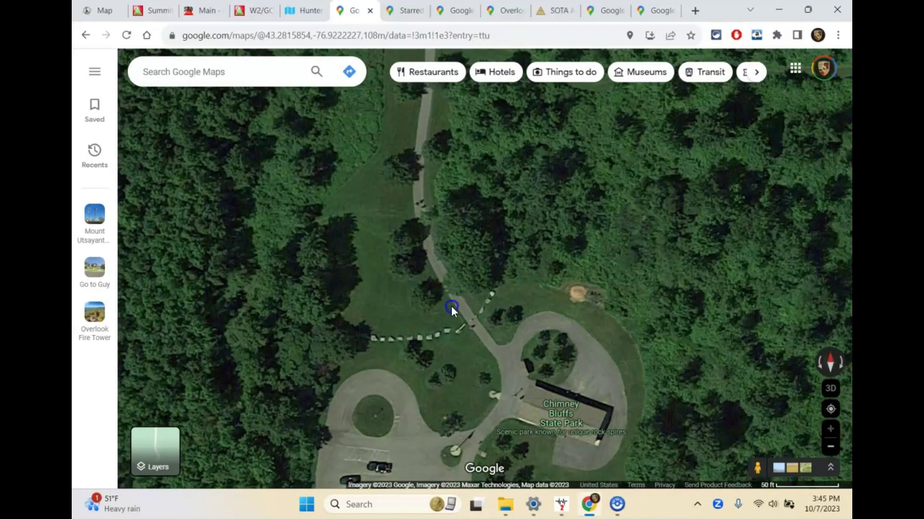
Locate the park's parking lot, return north to the trail, and zoom out two levels.
left_click_drag(451, 306, 408, 165)
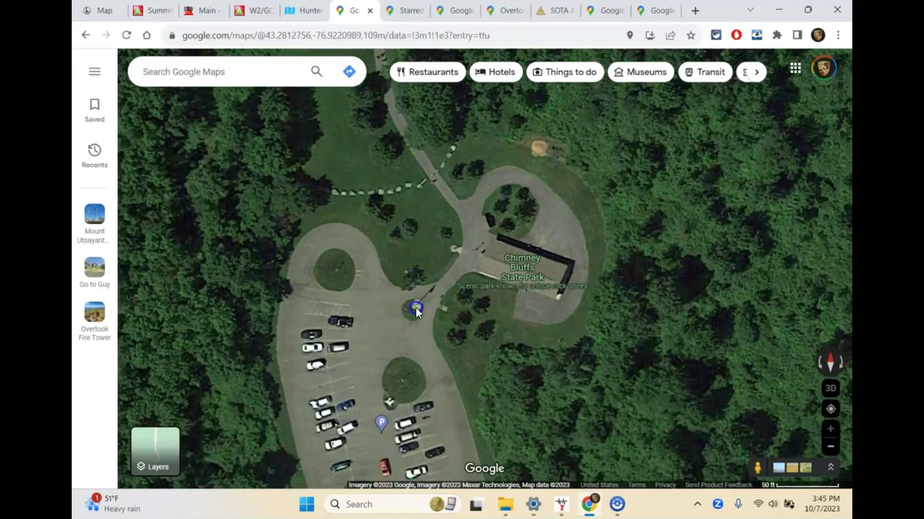
left_click_drag(416, 308, 451, 385)
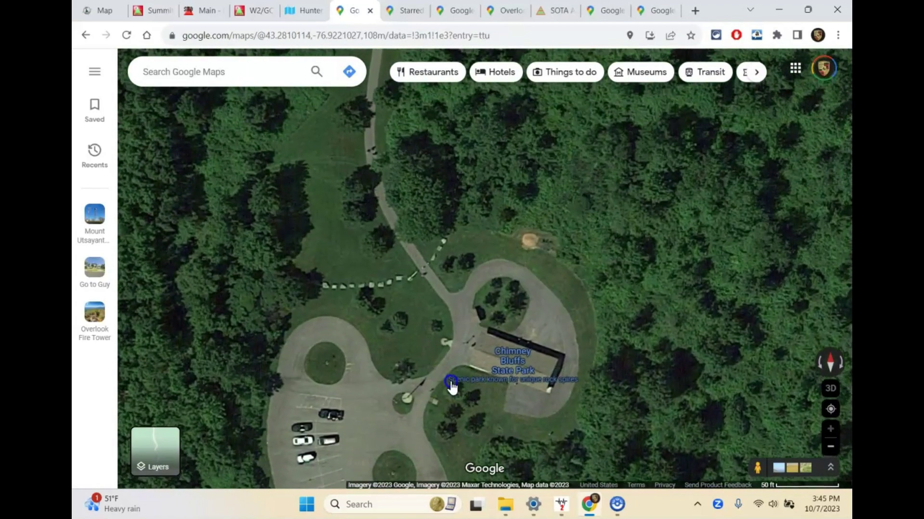
left_click_drag(405, 258, 454, 308)
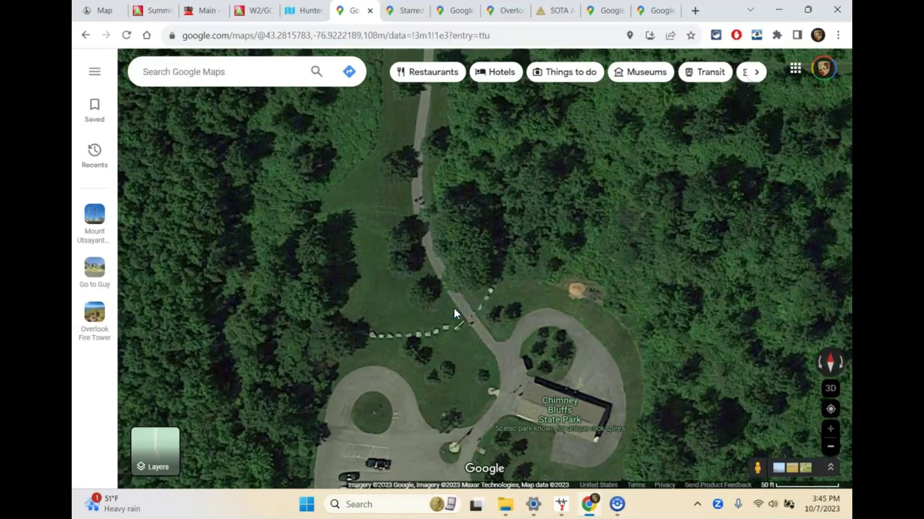
left_click_drag(404, 344, 435, 166)
left_click_drag(439, 251, 438, 251)
left_click_drag(433, 304, 394, 216)
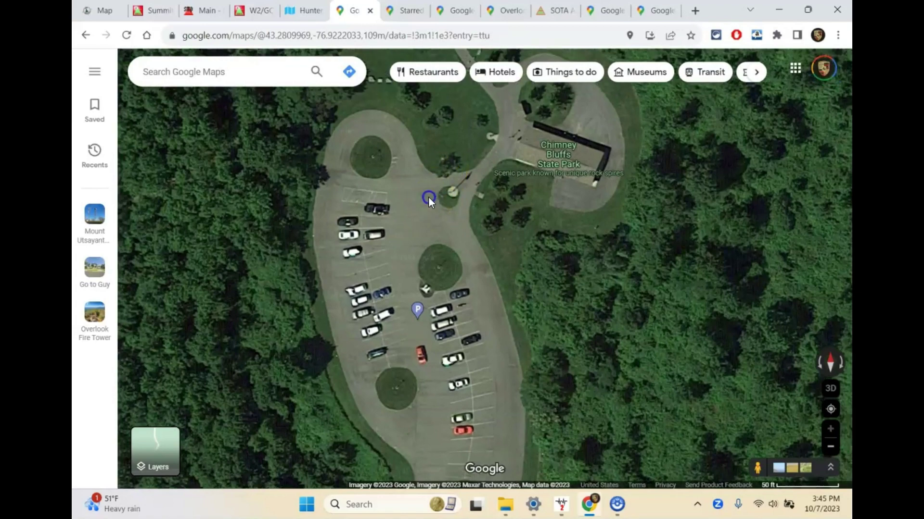
left_click_drag(428, 197, 487, 339)
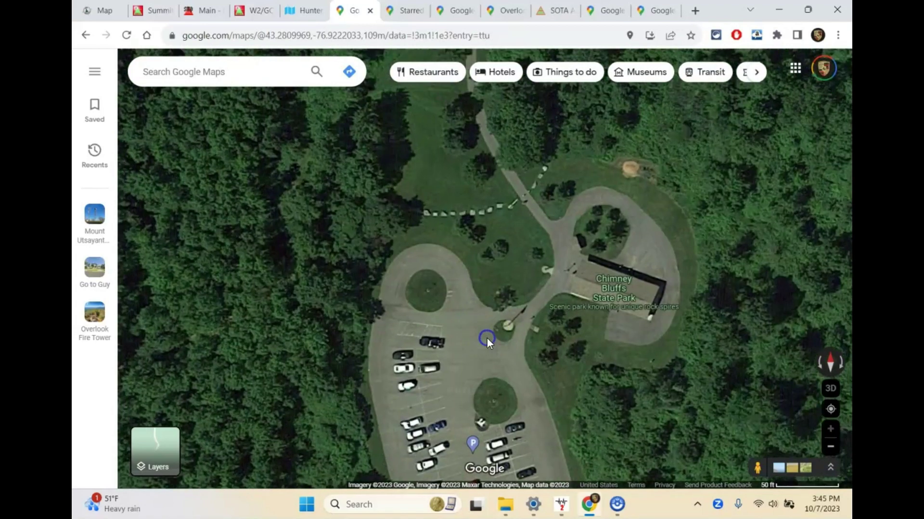
left_click_drag(475, 140, 458, 358)
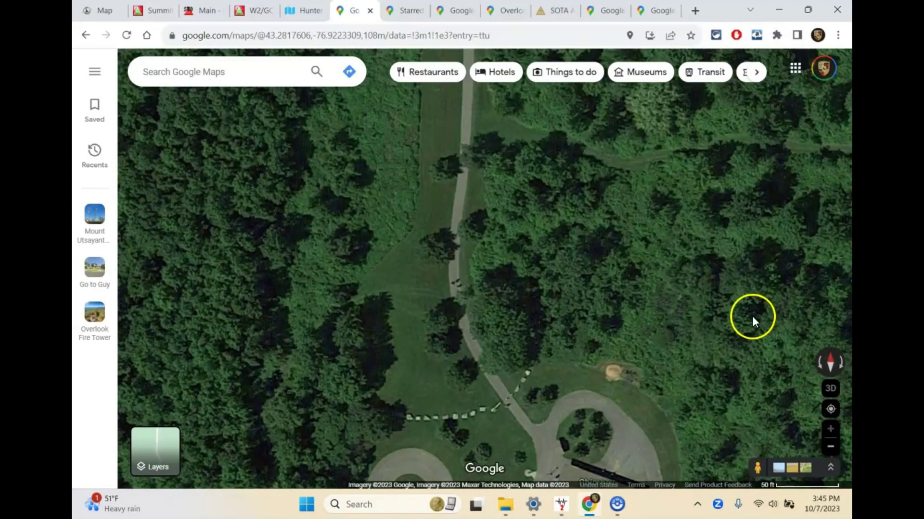
left_click(831, 448)
left_click(830, 448)
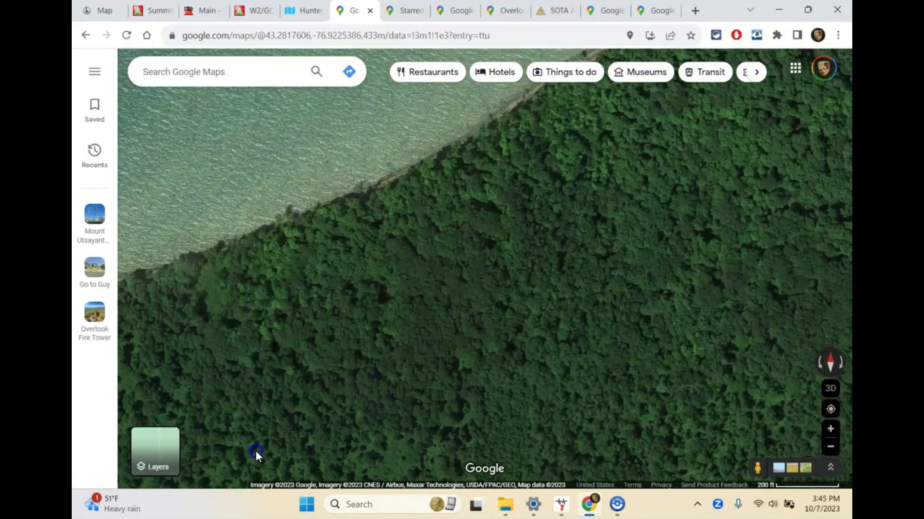
Pan along the lake shore to the sandy Chimney Bluff and the parking area.
left_click_drag(527, 196, 280, 386)
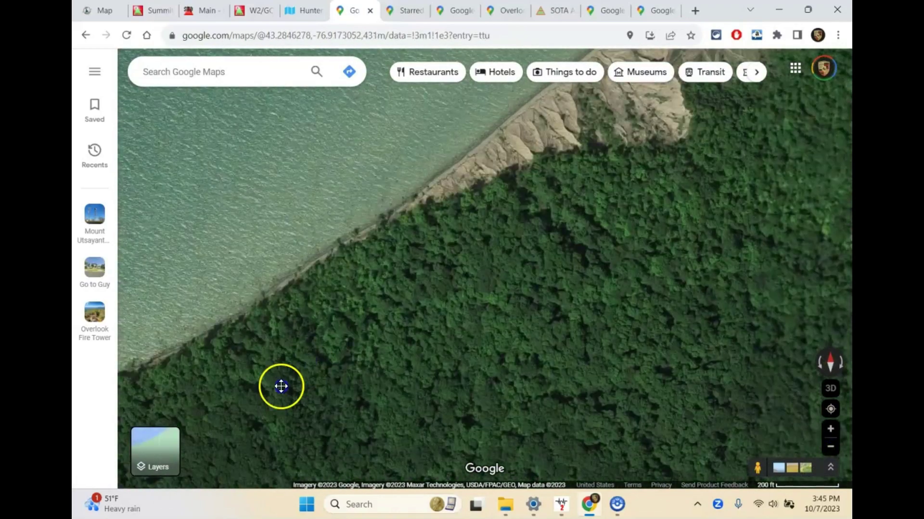
left_click_drag(587, 179, 342, 330)
left_click_drag(577, 212, 370, 376)
mouse_move(440, 313)
left_mouse_down()
mouse_move(495, 247)
mouse_move(370, 360)
left_mouse_up()
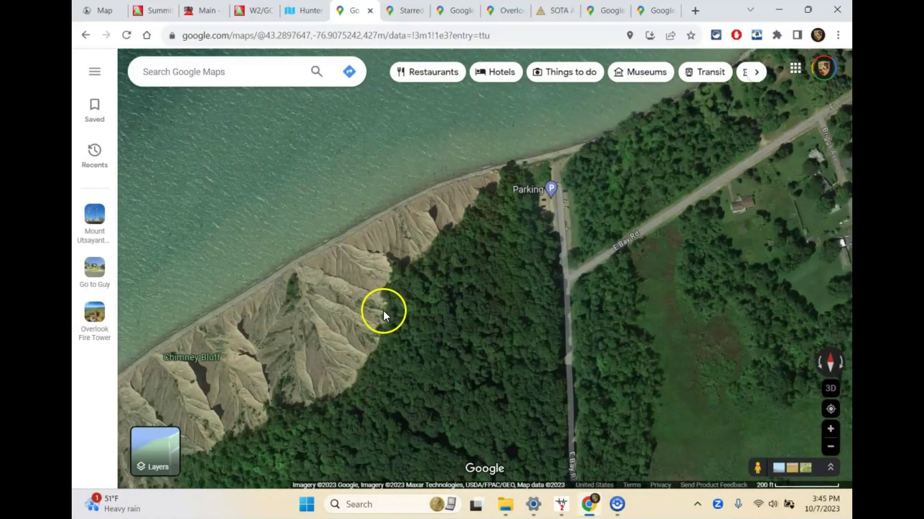
left_click_drag(384, 331, 478, 224)
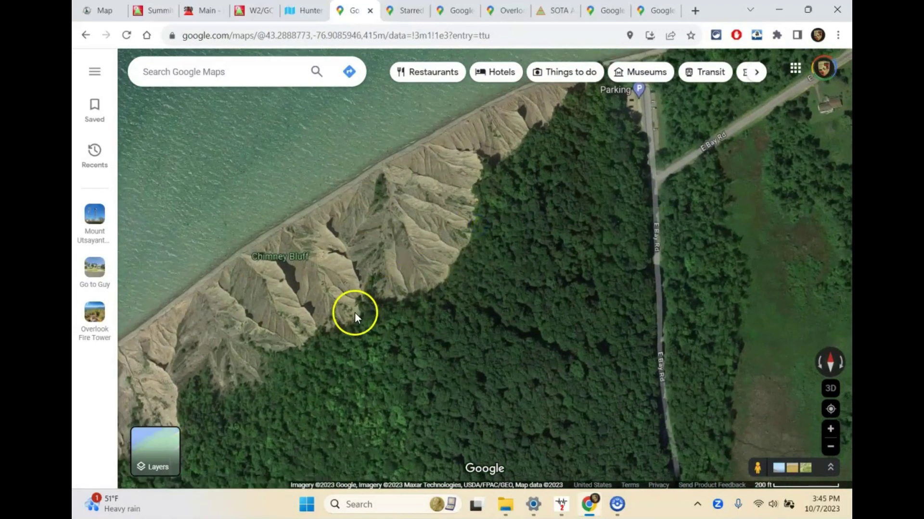
Follow the wooded shoreline west to the curved bay and zoom onto the looping-path field.
left_click_drag(389, 311, 527, 128)
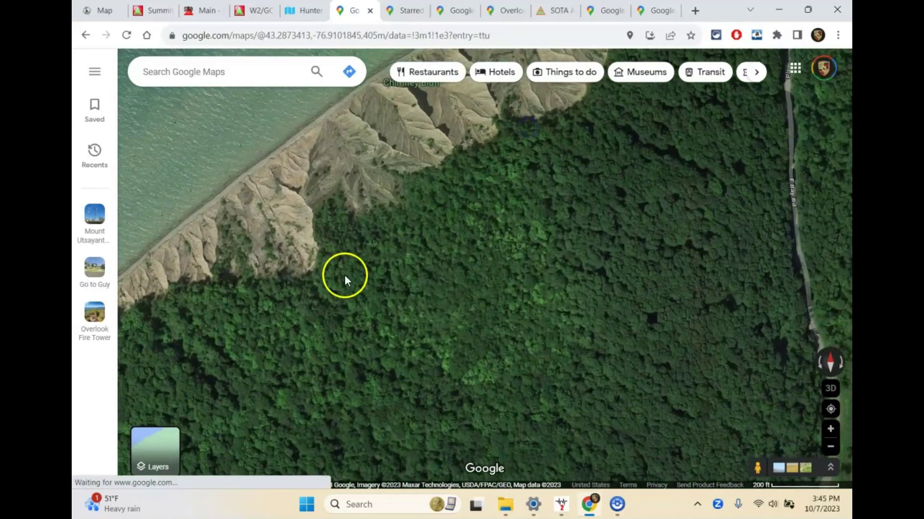
left_click_drag(291, 318, 479, 227)
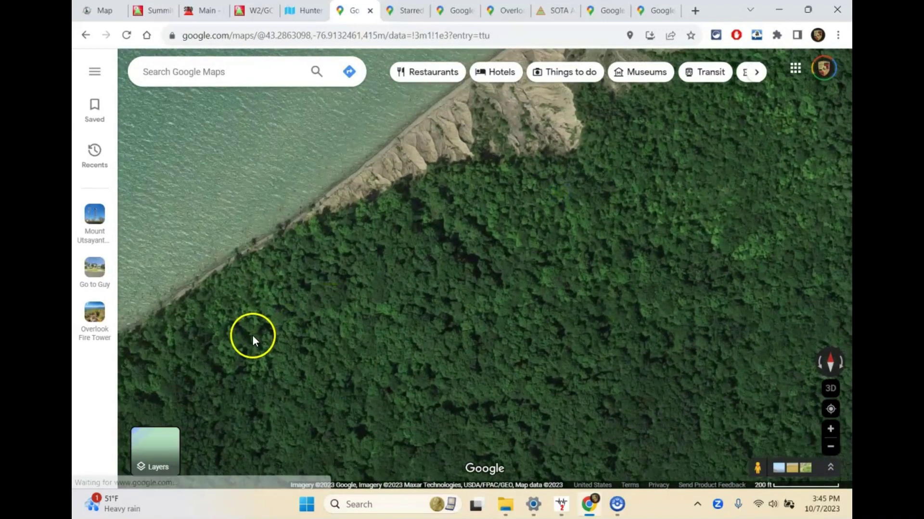
left_click_drag(252, 336, 532, 194)
left_click_drag(241, 323, 547, 148)
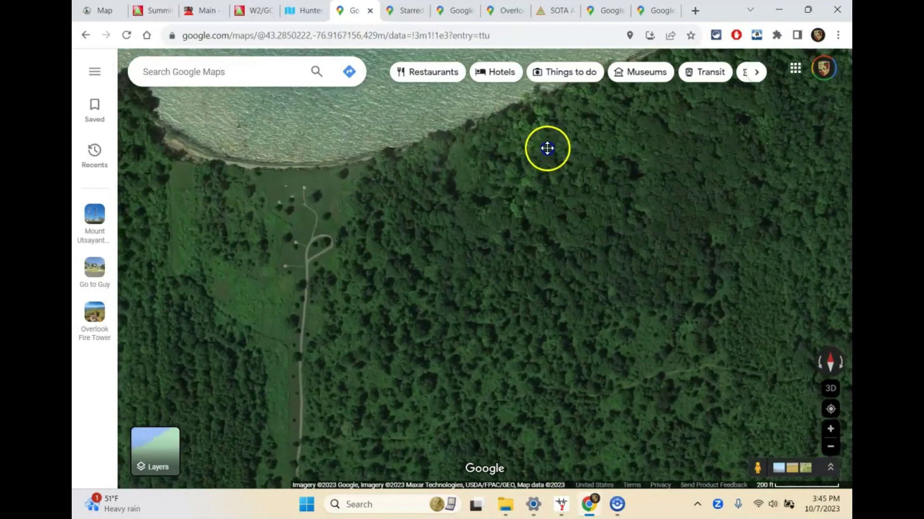
left_click_drag(351, 255, 523, 245)
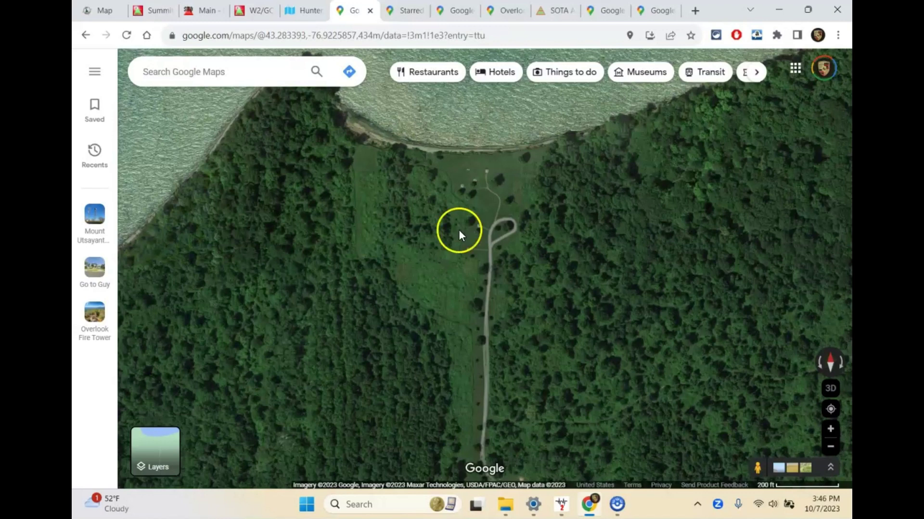
scroll(478, 186, "up", 1)
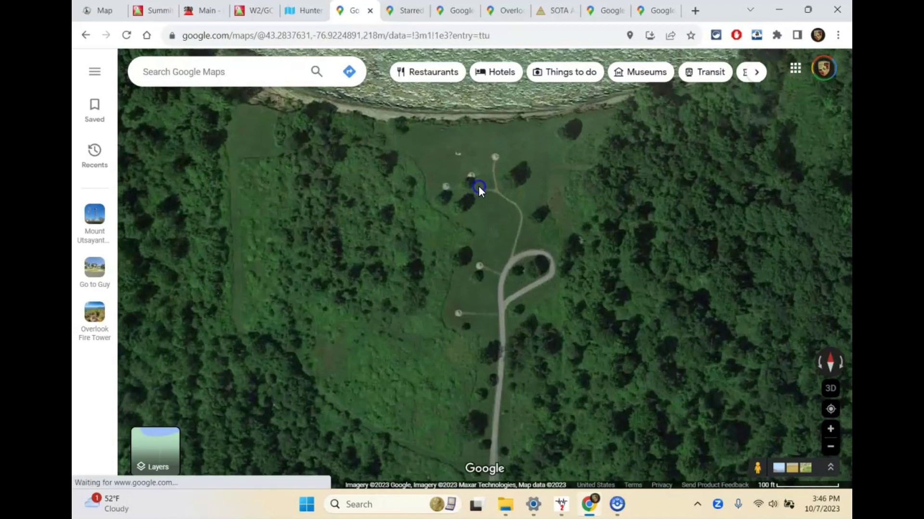
scroll(478, 186, "up", 1)
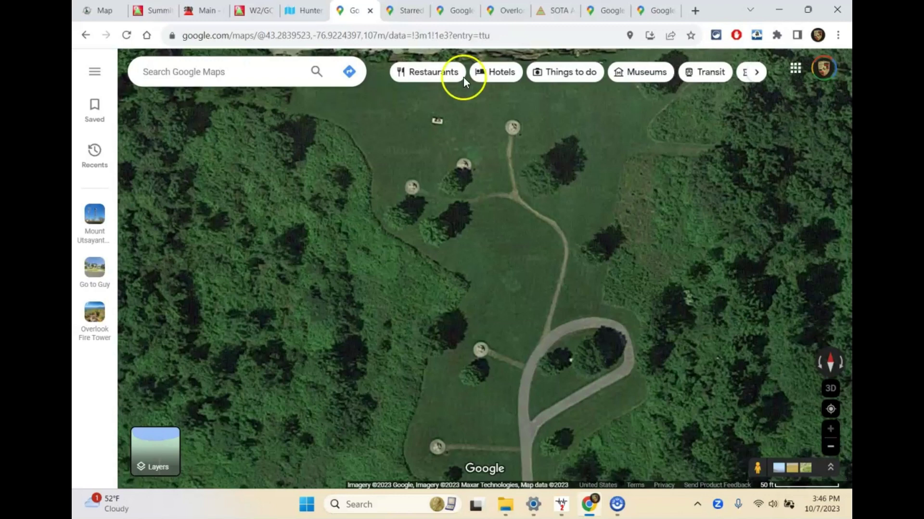
left_click(404, 10)
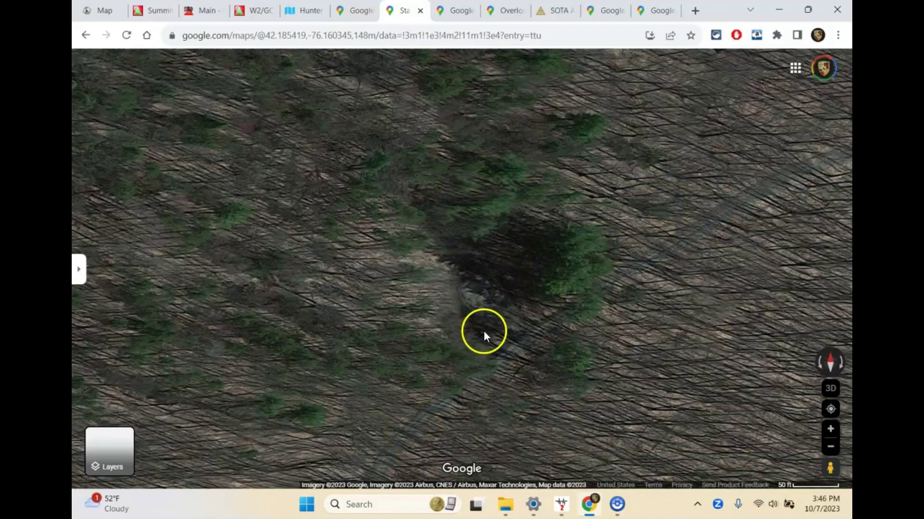
Zoom out three levels and survey the terrain around Oakley Corners State Forest.
left_click(831, 448)
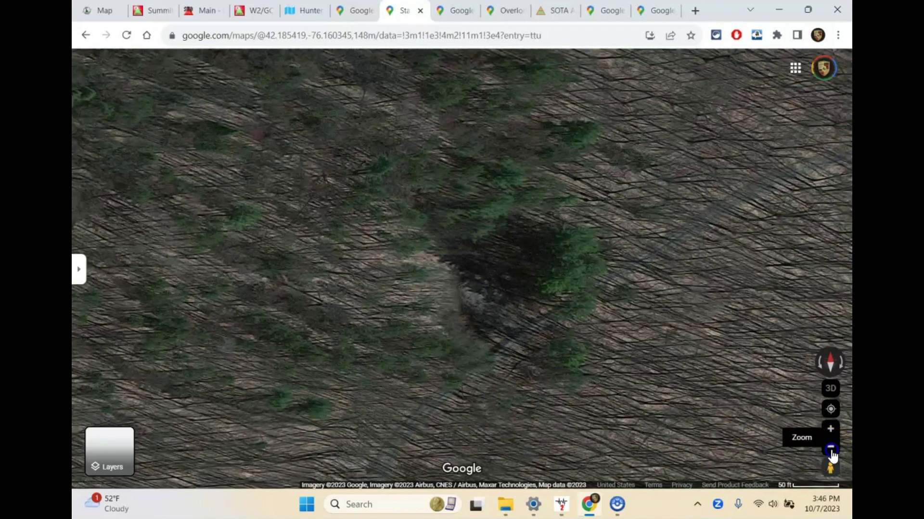
left_click(831, 448)
left_click(831, 449)
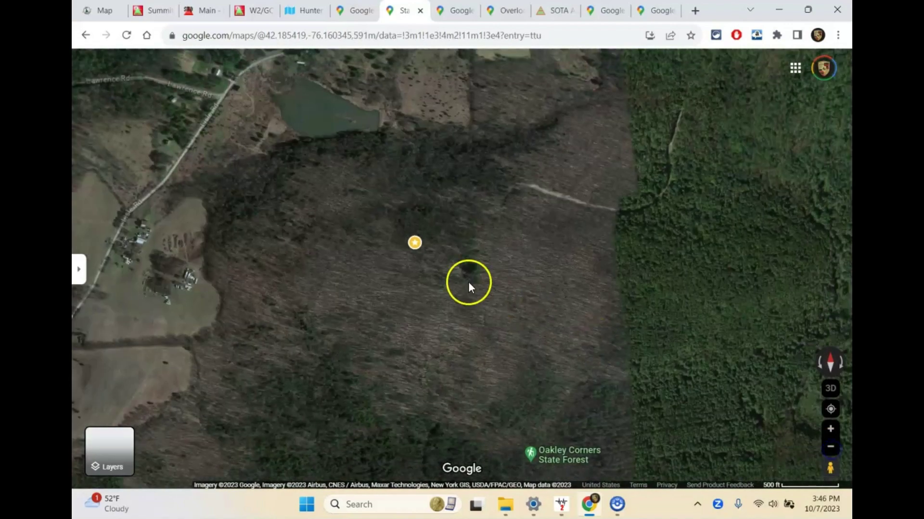
left_click_drag(447, 330, 418, 221)
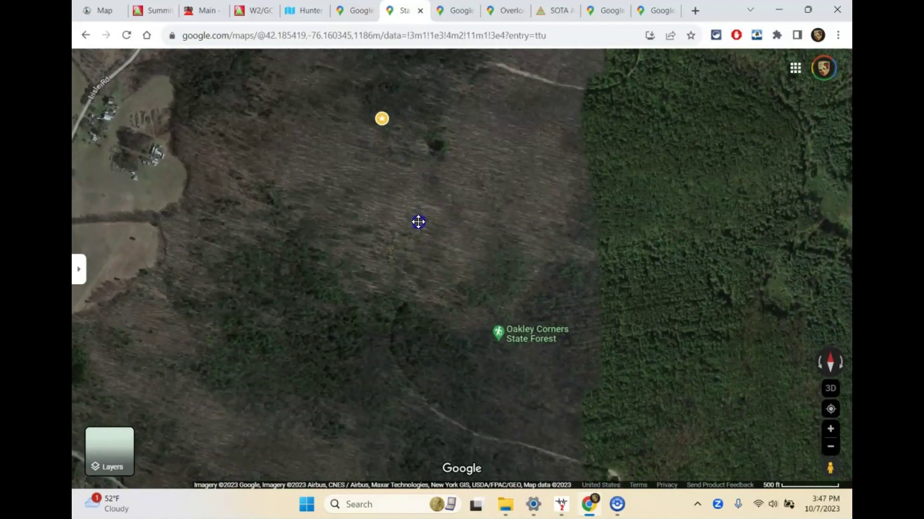
left_click_drag(472, 300, 489, 166)
left_click(492, 345)
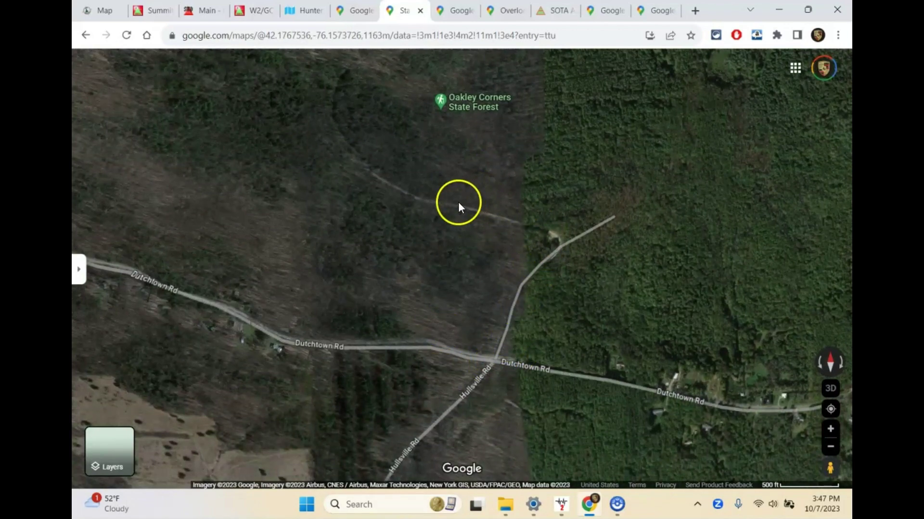
left_click_drag(408, 190, 468, 353)
Zoom back onto the starred spot by the dark conifer clump, then pull back out.
left_click(433, 266)
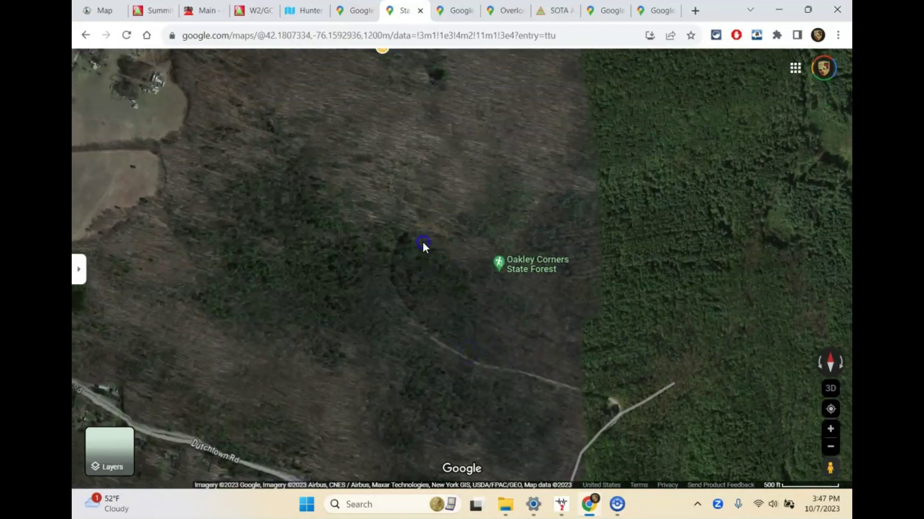
double_click(423, 245)
scroll(410, 180, "up", 1)
left_click_drag(411, 179, 408, 387)
left_click_drag(438, 206, 433, 357)
double_click(443, 264)
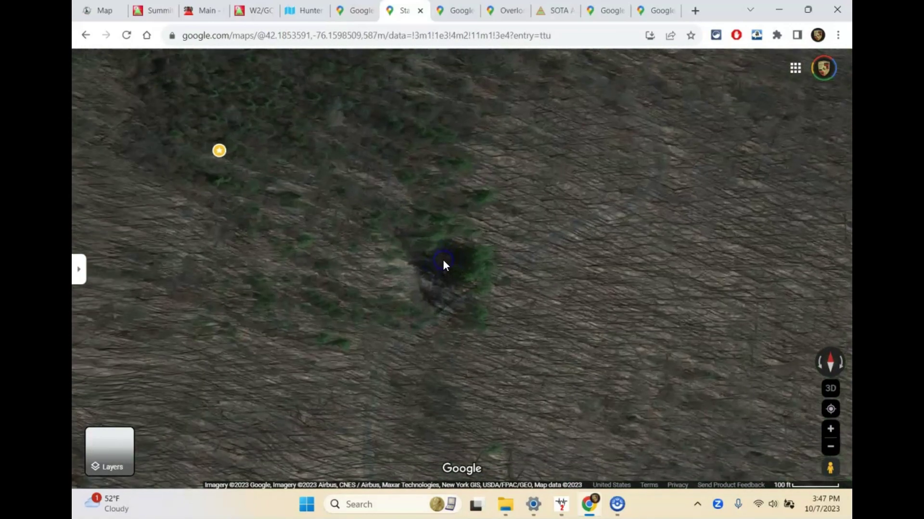
scroll(443, 261, "up", 2)
left_click(434, 284)
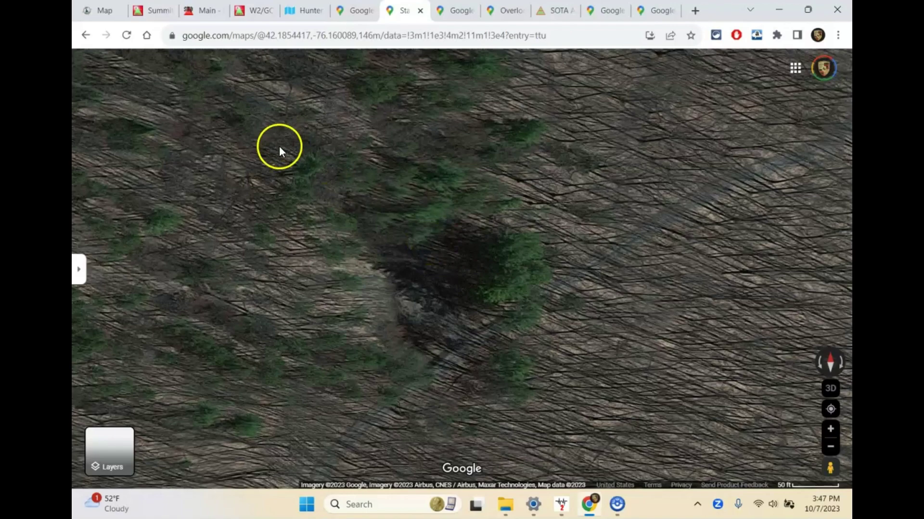
left_click(830, 448)
left_click(830, 447)
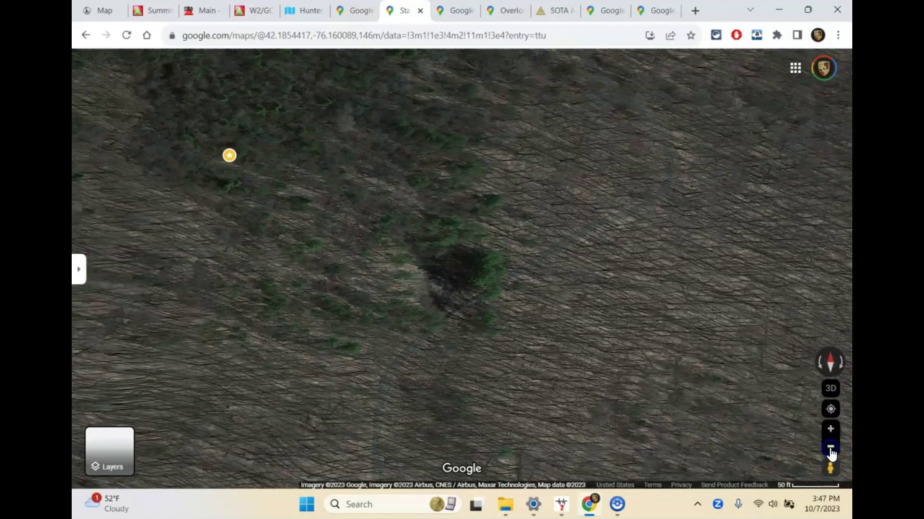
Zoom out and pan past Newark Valley and West Newark to Jenksville State Forest.
left_click(830, 448)
left_click(830, 447)
left_click_drag(540, 252, 610, 412)
left_click_drag(402, 216, 504, 446)
left_click_drag(402, 251, 453, 371)
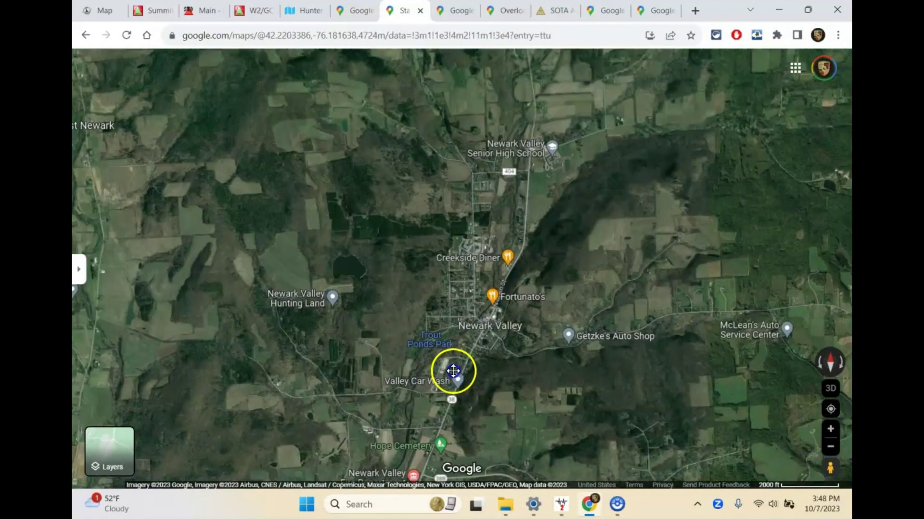
left_click_drag(332, 223, 458, 391)
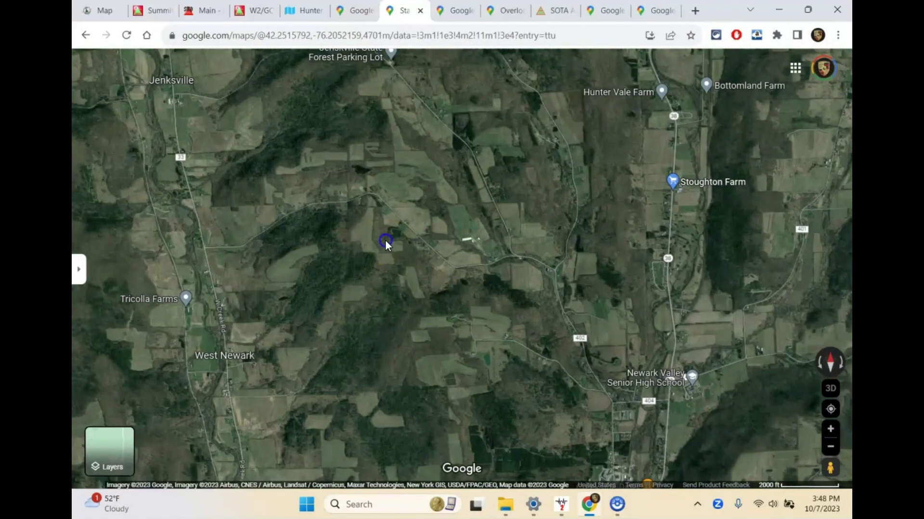
left_click_drag(383, 239, 402, 383)
scroll(391, 224, "up", 2)
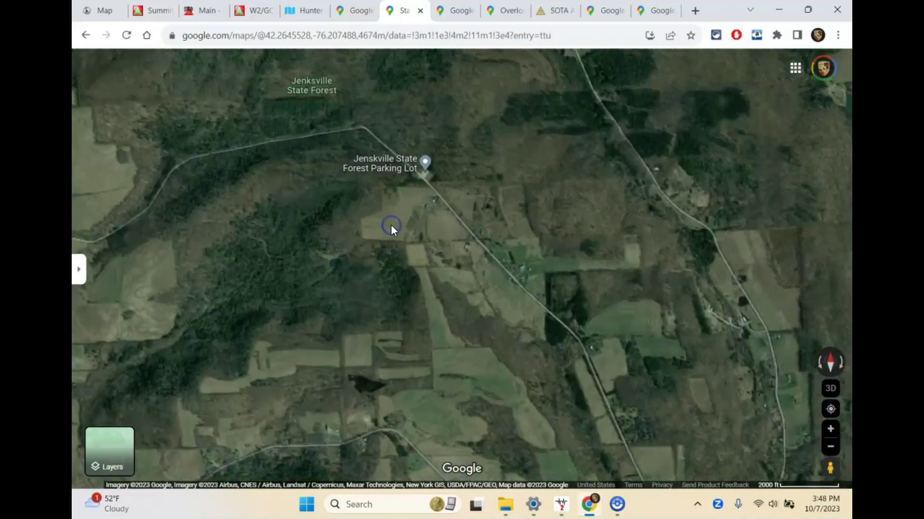
scroll(409, 174, "up", 3)
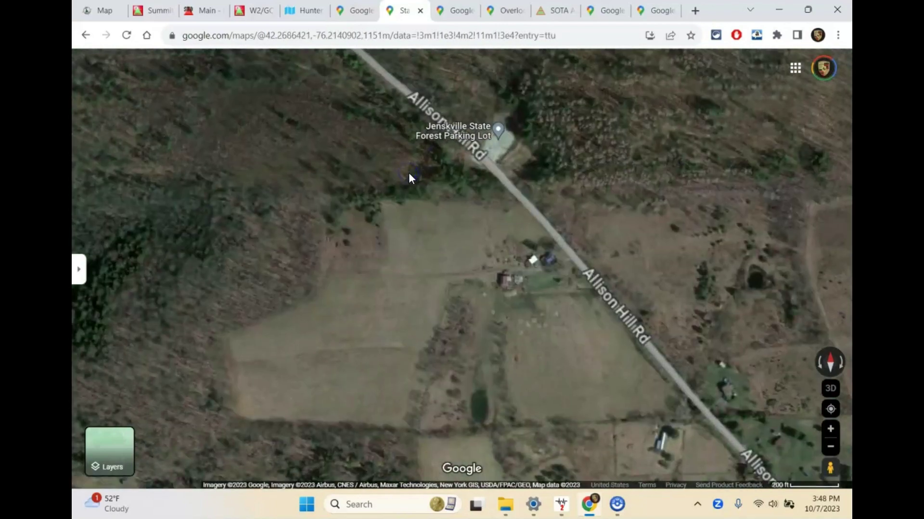
Centre the Jenksville State Forest parking lot and view the forest above Allison Hill Rd.
left_click_drag(426, 151, 372, 296)
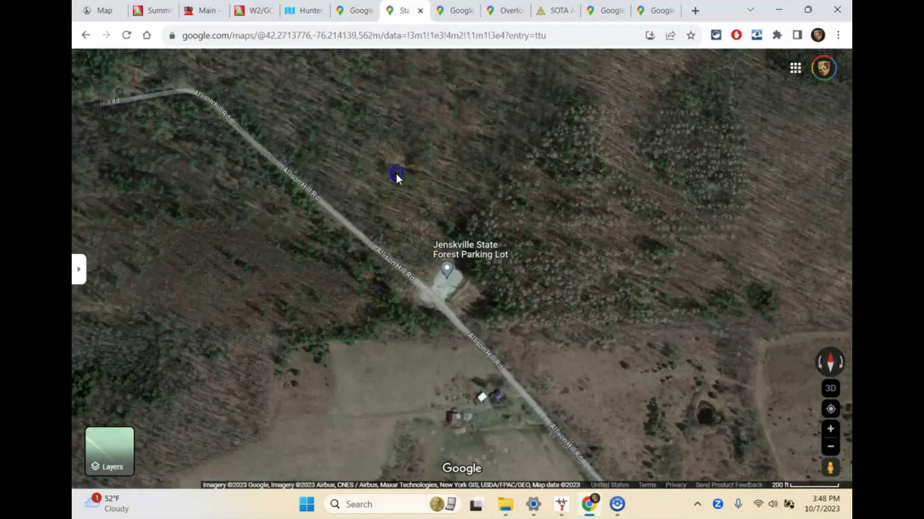
left_click_drag(397, 174, 489, 312)
left_click_drag(368, 188, 671, 291)
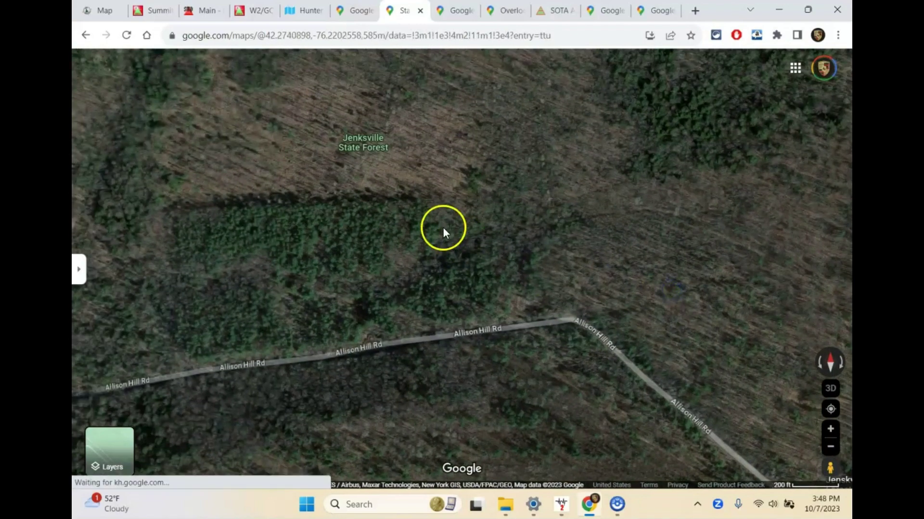
left_click_drag(443, 227, 670, 316)
Survey the forest's north side near Ford Hill Rd, then zoom in on Sugar Hill Fire Tower.
left_click(830, 446)
left_click_drag(389, 287, 560, 376)
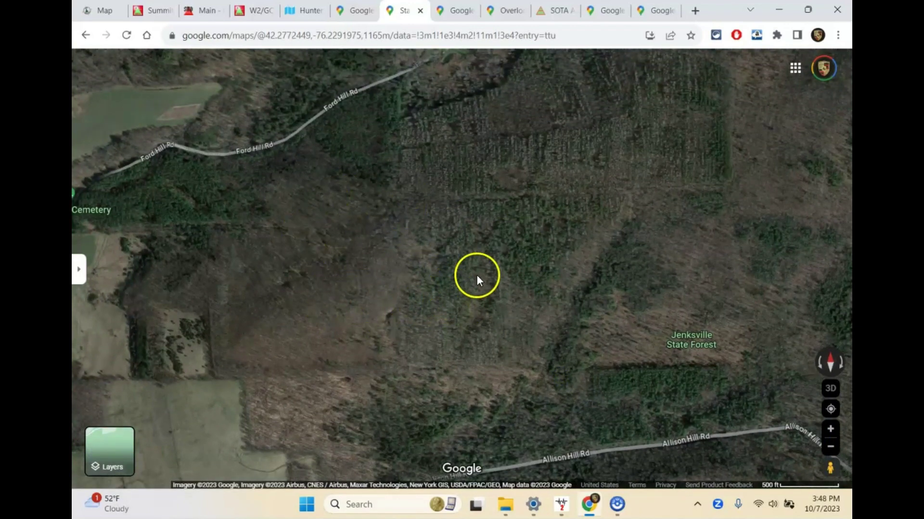
left_click_drag(636, 296, 342, 249)
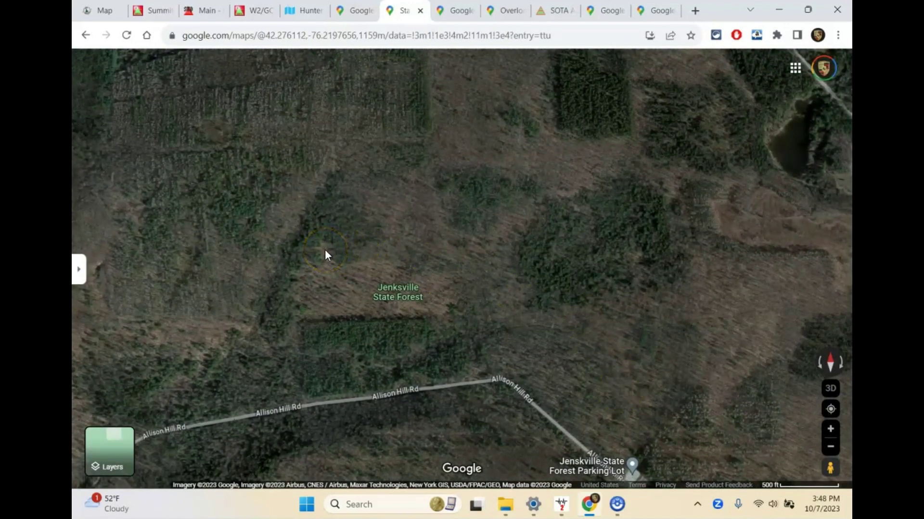
left_click_drag(274, 241, 454, 257)
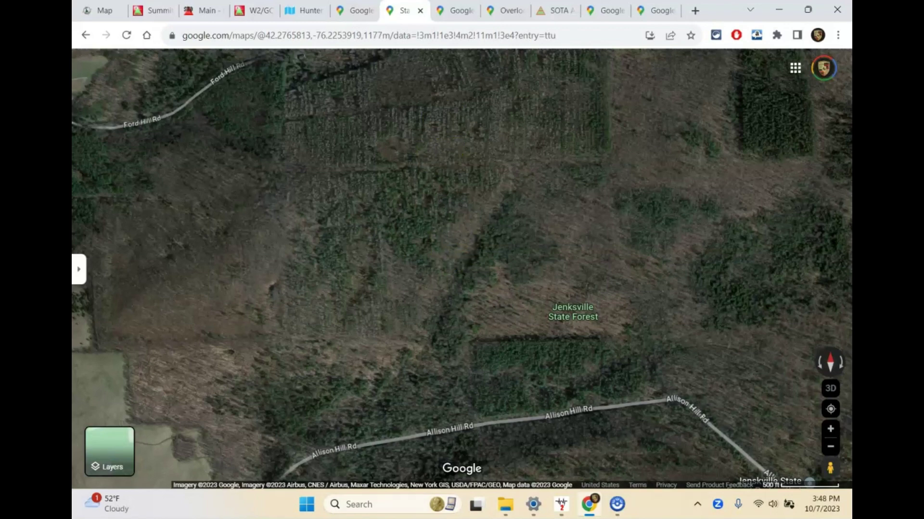
left_click(453, 8)
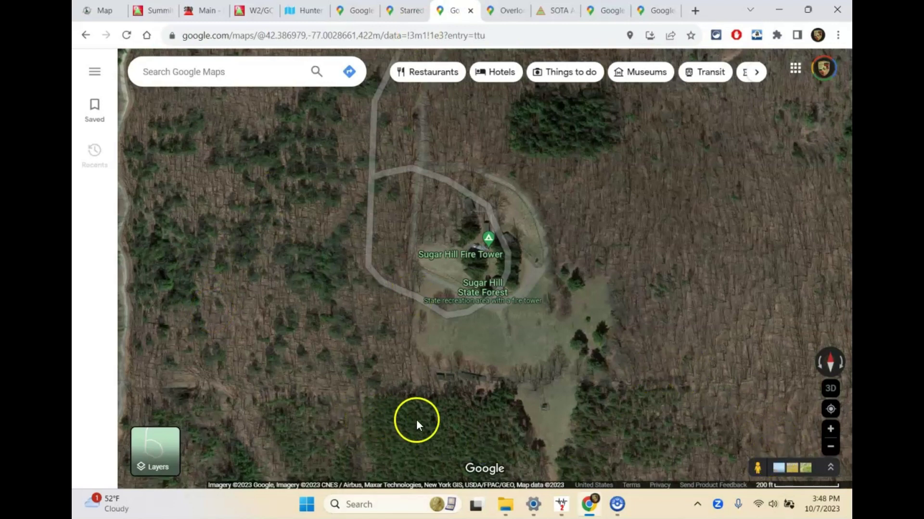
left_click(829, 428)
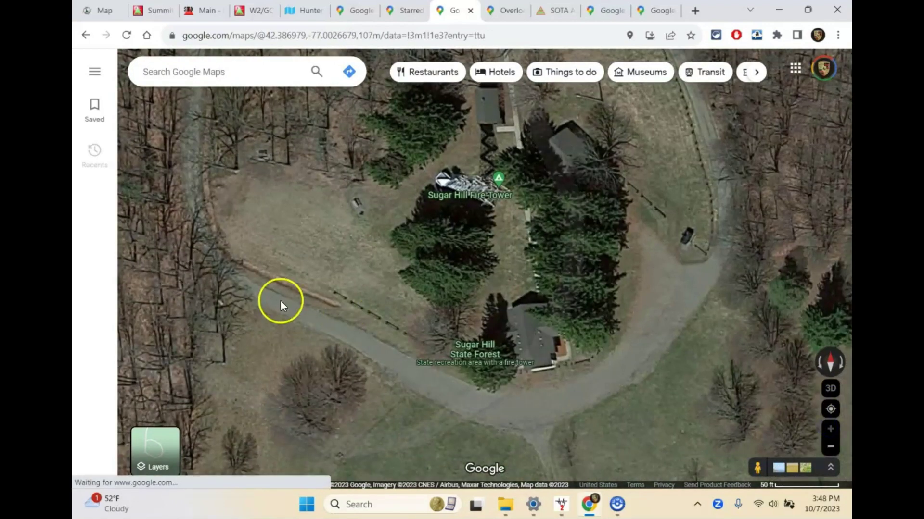
Follow the trail north from the fire tower to Tower Hill Rd and its parking area.
left_click_drag(307, 209, 306, 384)
left_click_drag(281, 232, 290, 382)
left_click_drag(286, 245, 284, 486)
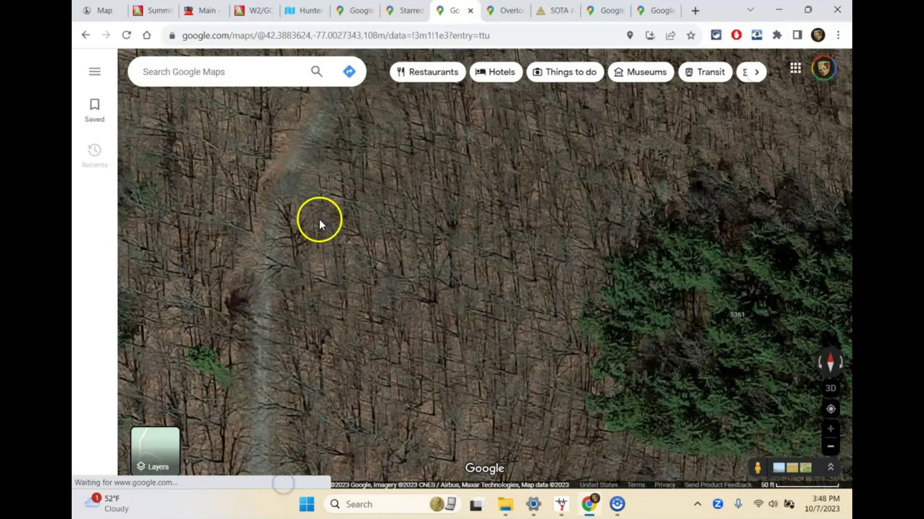
left_click_drag(320, 221, 301, 446)
left_click_drag(414, 169, 279, 471)
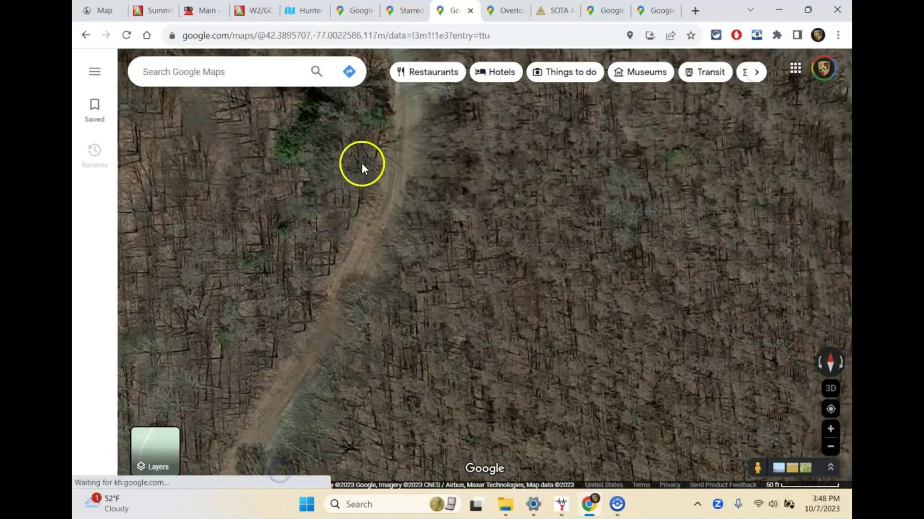
left_click_drag(361, 165, 365, 449)
left_click_drag(232, 220, 365, 276)
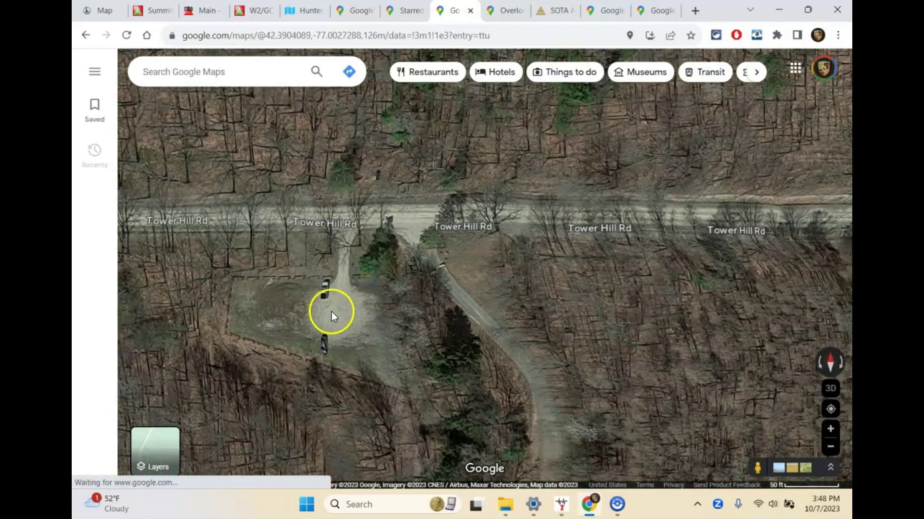
Trace the trail back south past the curved path and shed to Sugar Hill Fire Tower.
left_click_drag(555, 318, 511, 83)
left_click_drag(506, 391, 520, 157)
left_click_drag(481, 337, 466, 277)
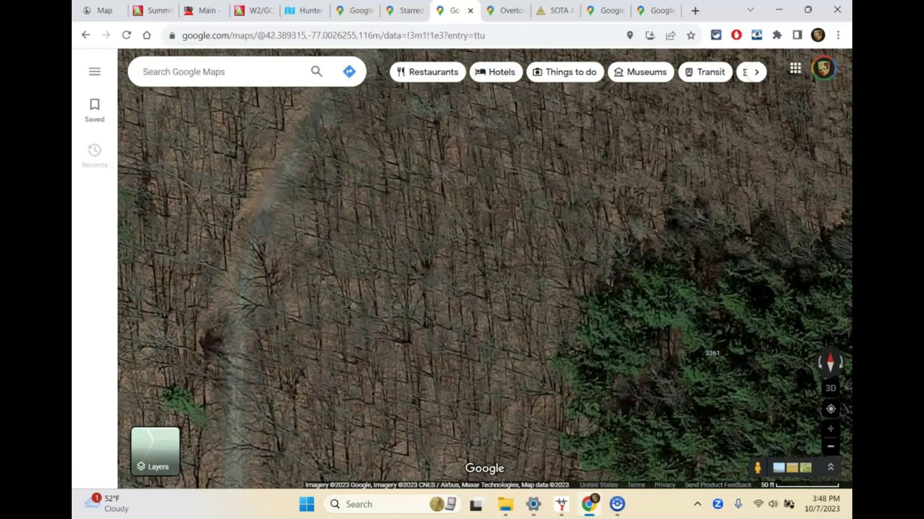
left_click_drag(324, 410, 294, 105)
left_click_drag(351, 345, 424, 94)
left_click(391, 257)
left_click_drag(435, 320, 425, 300)
left_click(449, 262)
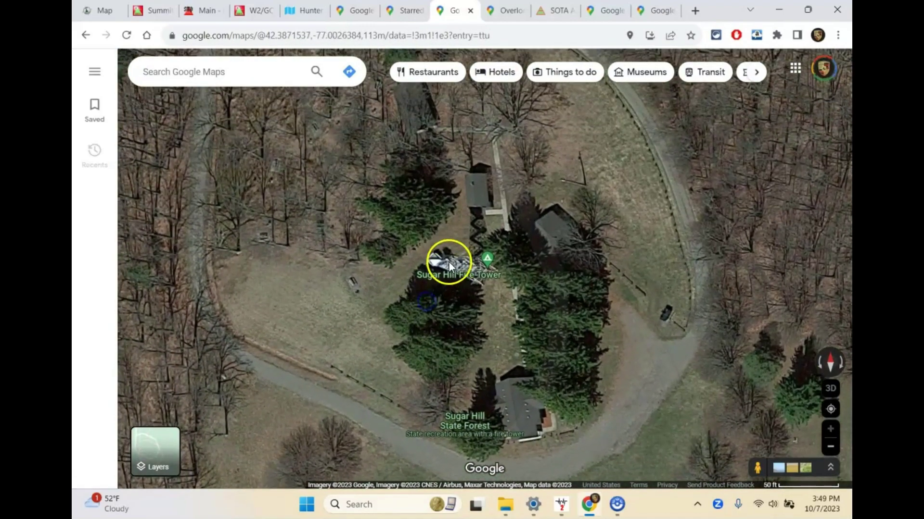
left_click_drag(370, 293, 426, 335)
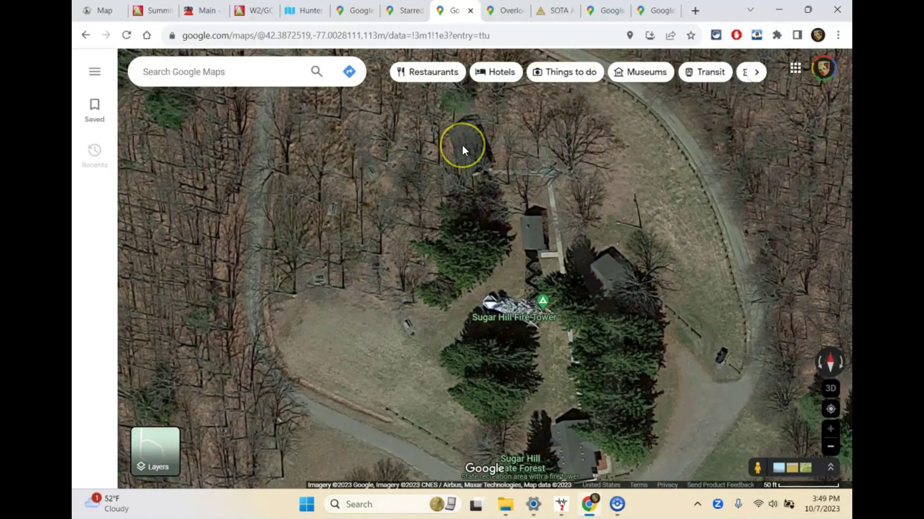
Inspect the buildings and road loop around the tower, then recentre on the compound.
left_click_drag(478, 278, 414, 180)
left_click(439, 214)
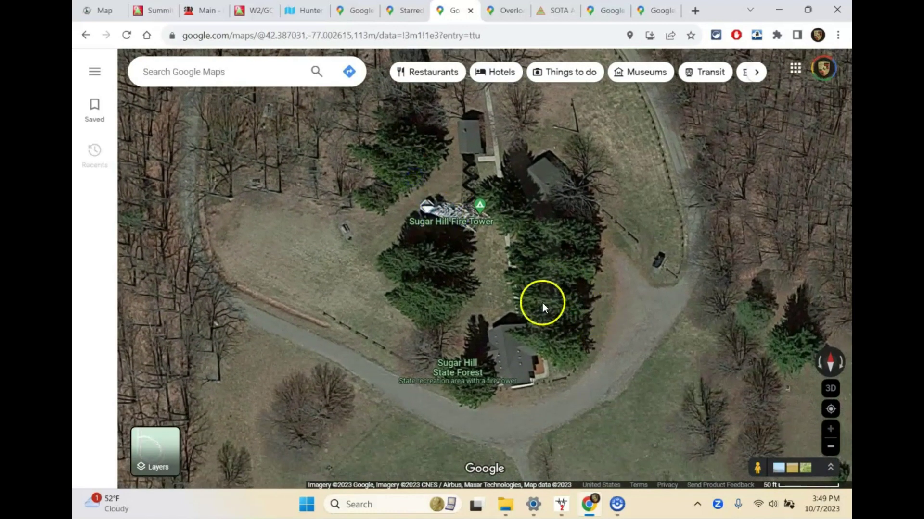
left_click_drag(527, 360, 504, 260)
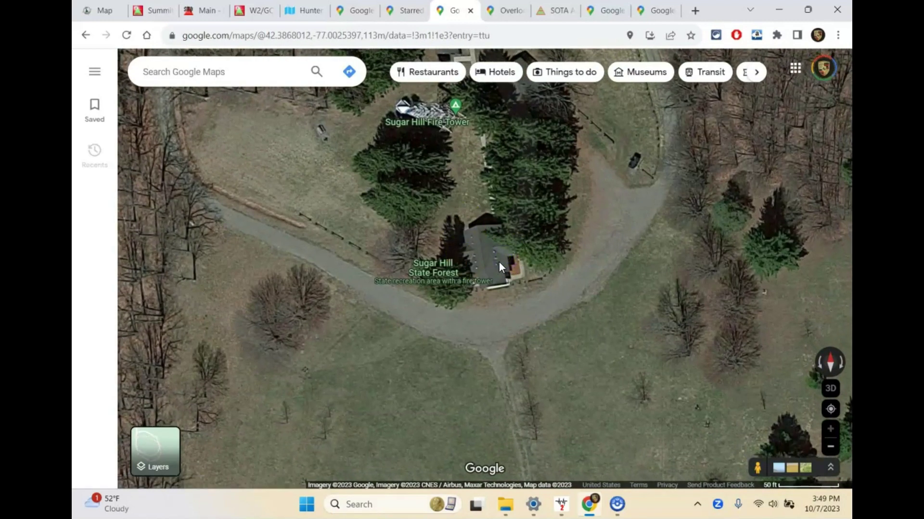
left_click_drag(581, 307, 427, 186)
left_click(679, 206)
left_click(466, 295)
left_click_drag(327, 231, 498, 463)
left_click_drag(386, 345, 433, 415)
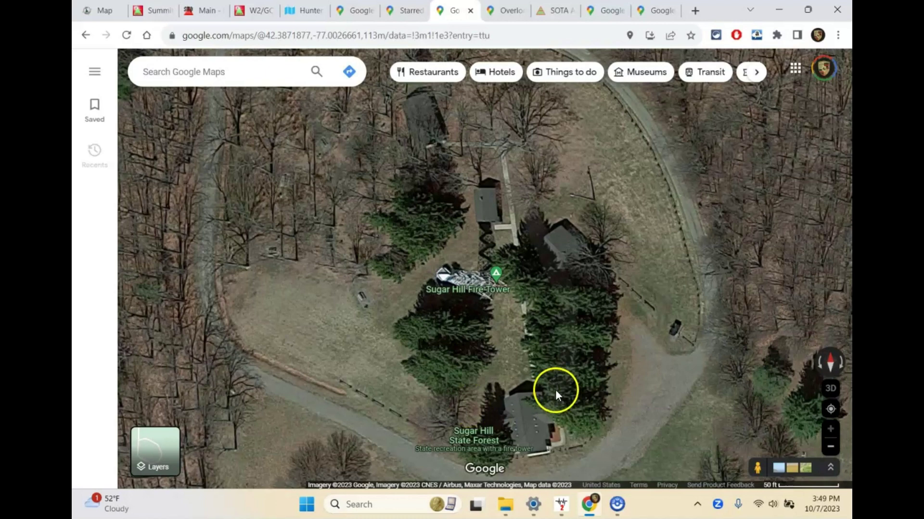
left_click_drag(368, 235, 425, 248)
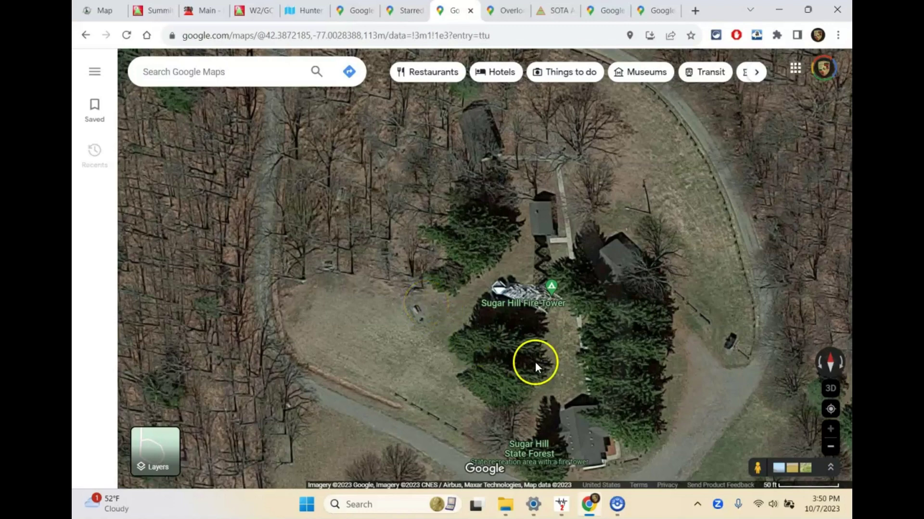
left_click_drag(535, 362, 469, 304)
Zoom out, move south of the tower, and zoom in on The Twin Lean-to's.
left_click(830, 446)
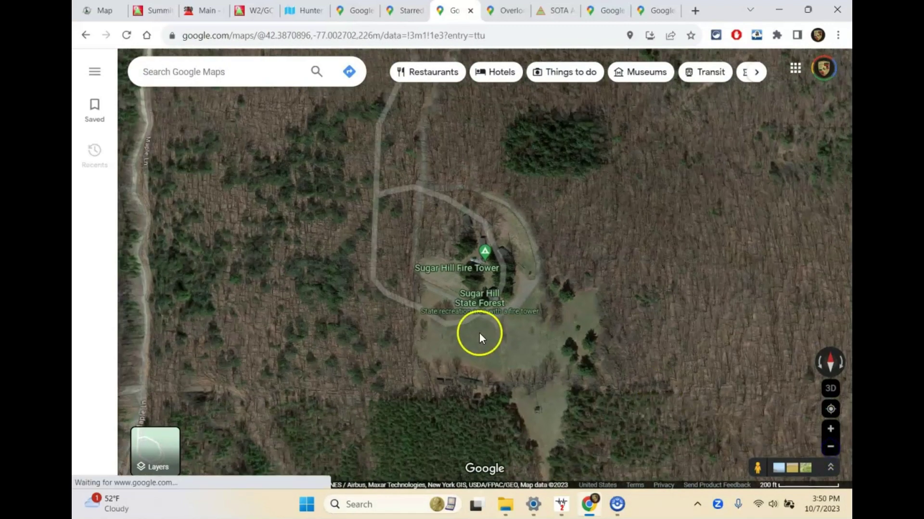
left_click_drag(484, 379, 459, 192)
left_click_drag(452, 368, 444, 135)
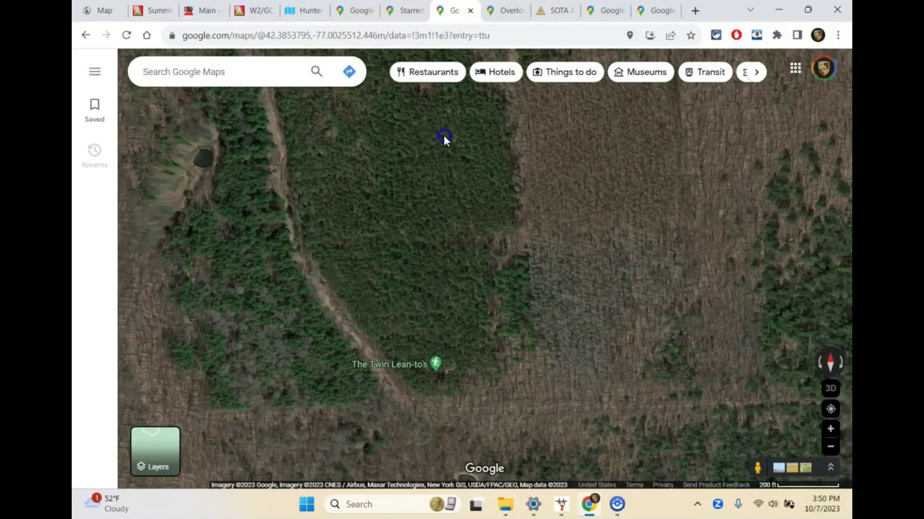
left_click_drag(480, 280, 542, 176)
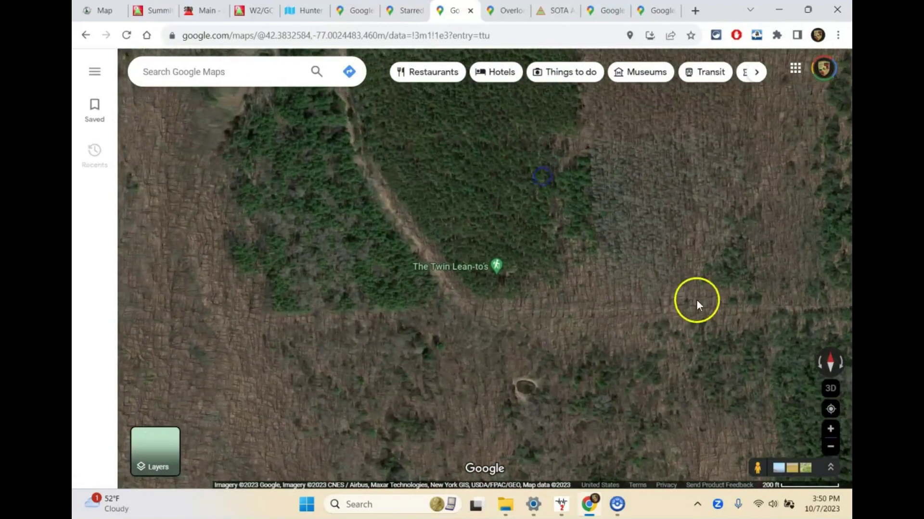
left_click(831, 429)
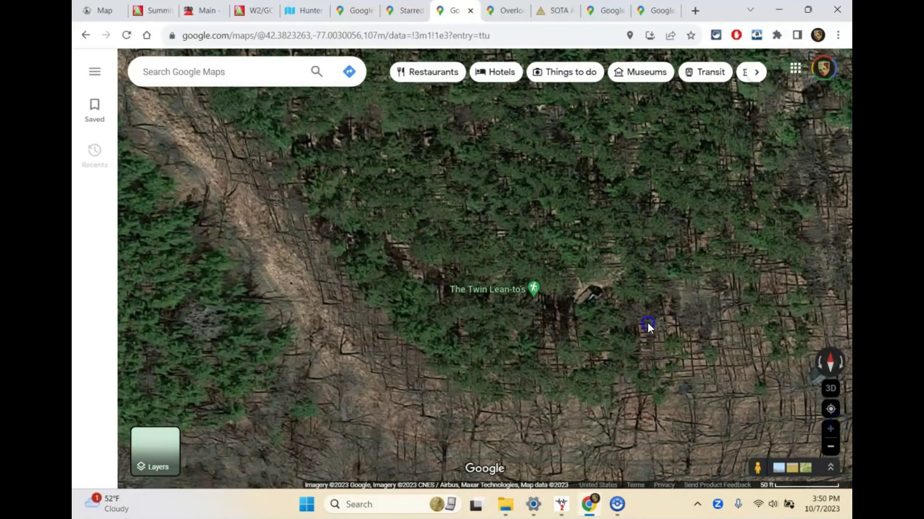
scroll(647, 322, "down", 2)
left_click(367, 259)
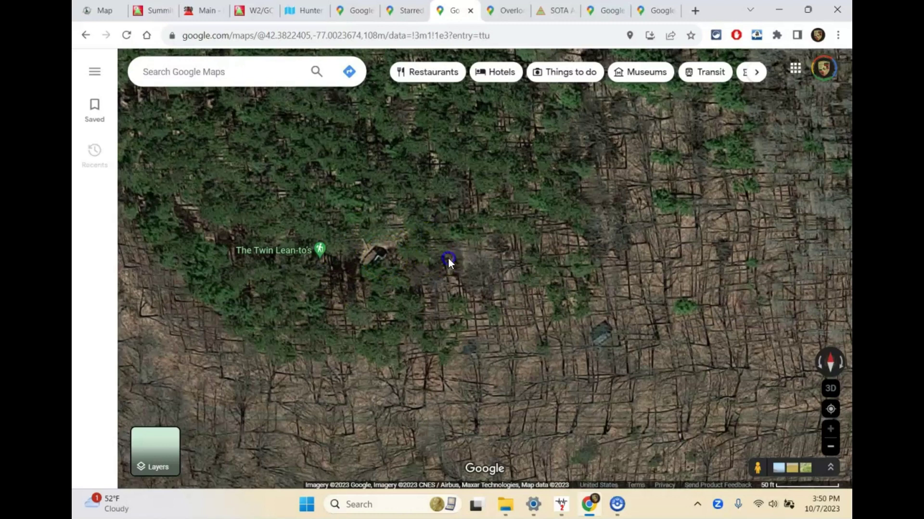
left_click_drag(448, 260, 501, 243)
left_click(442, 243)
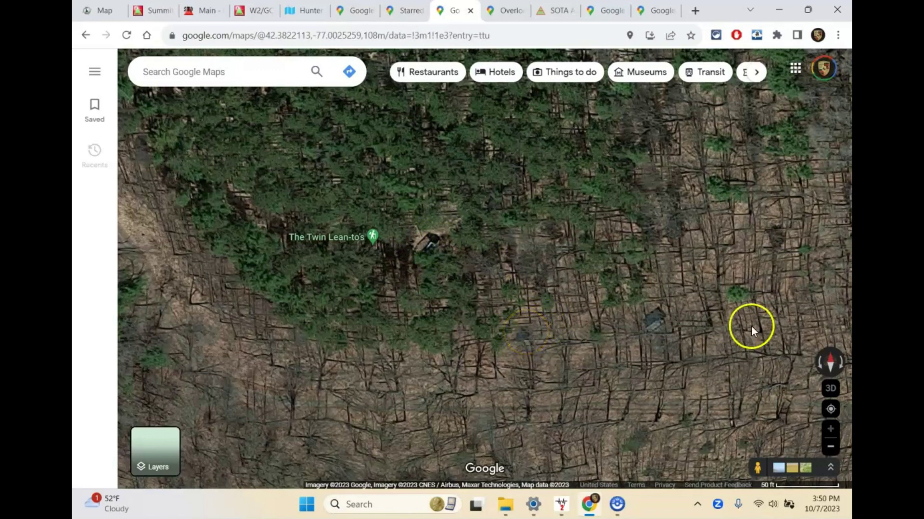
Zoom back out, then follow the trail away from Overlook Fire Tower on its map.
left_click(830, 447)
left_click(830, 448)
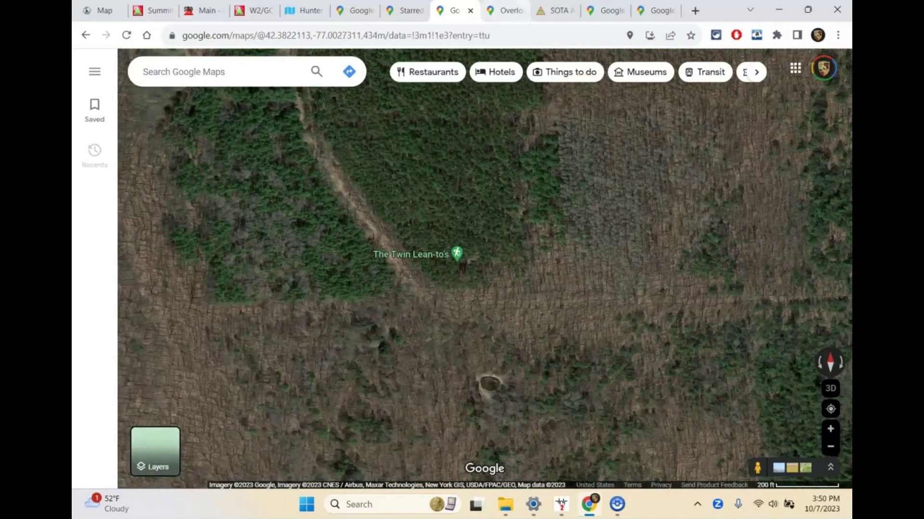
left_click(501, 7)
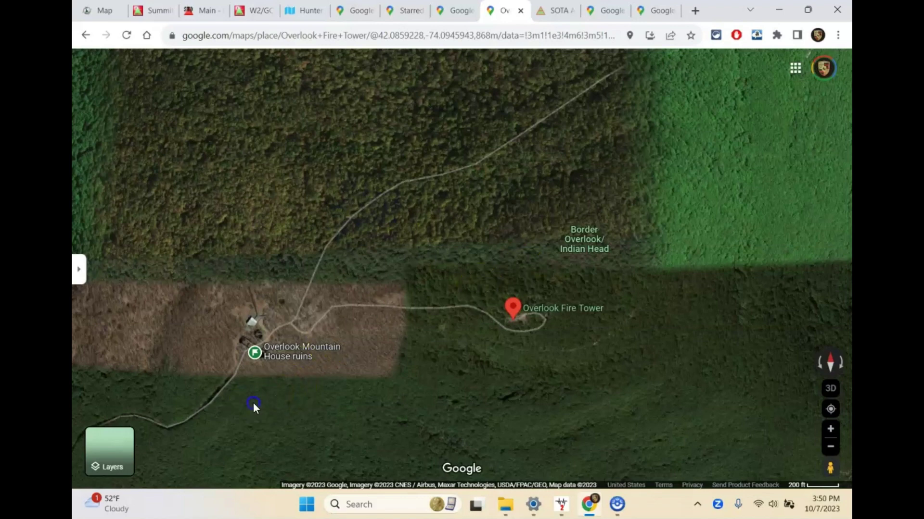
left_click_drag(253, 402, 500, 235)
left_click_drag(379, 305, 511, 106)
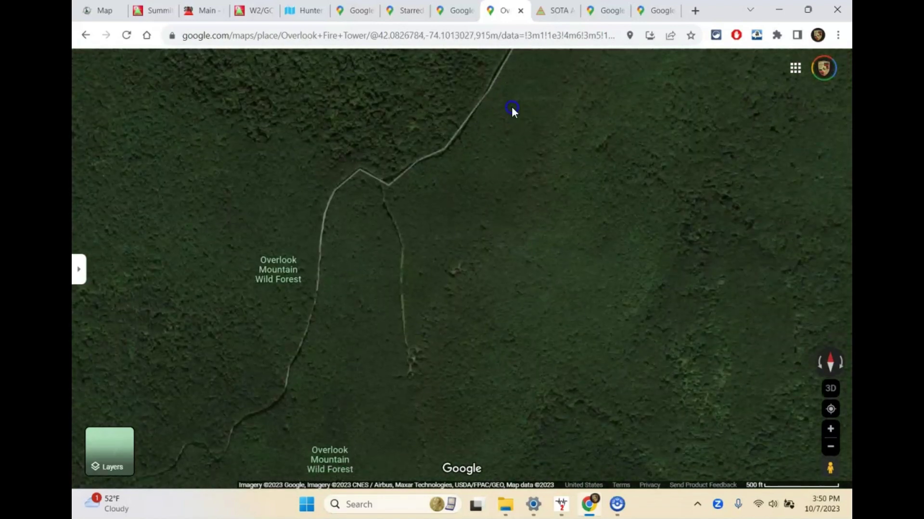
left_click_drag(276, 344, 427, 194)
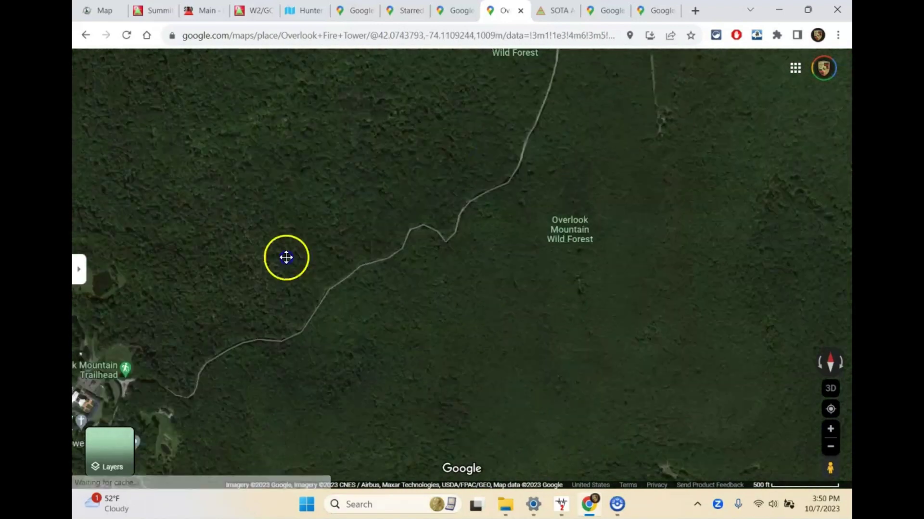
left_click_drag(286, 258, 542, 154)
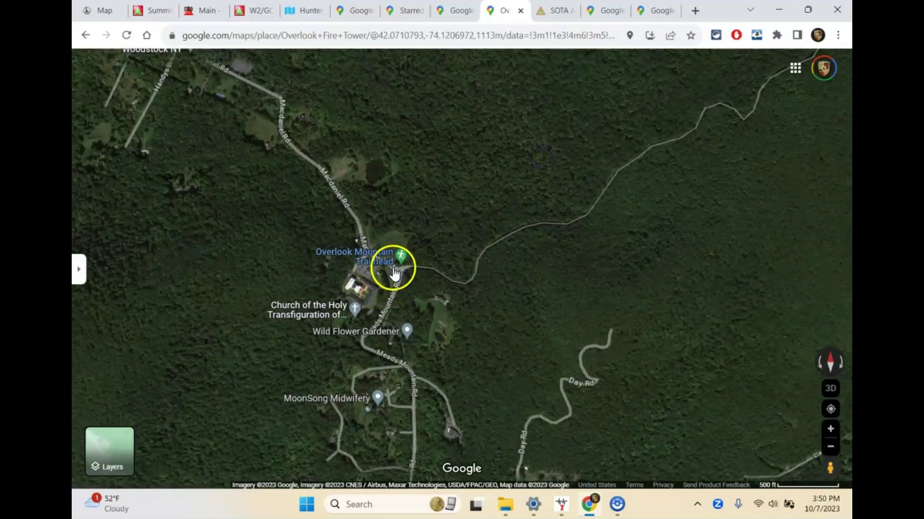
left_click_drag(660, 177, 365, 357)
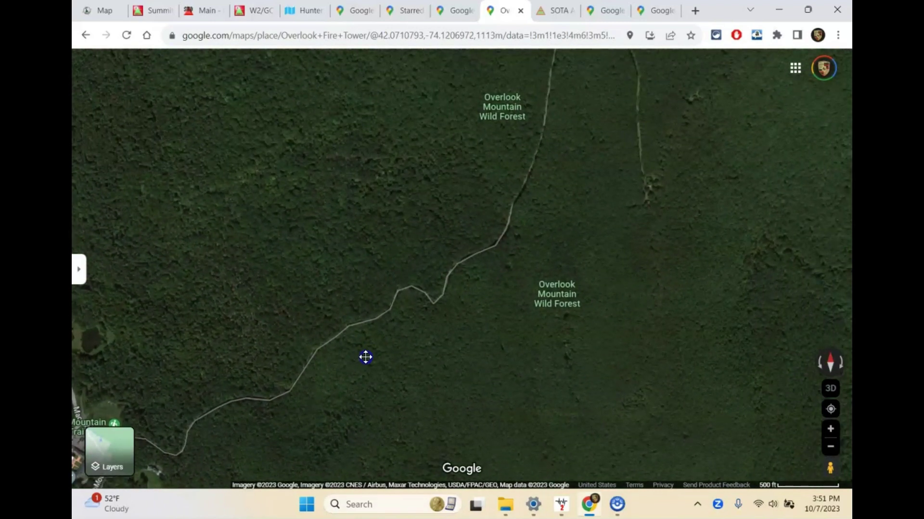
left_click_drag(577, 181, 418, 371)
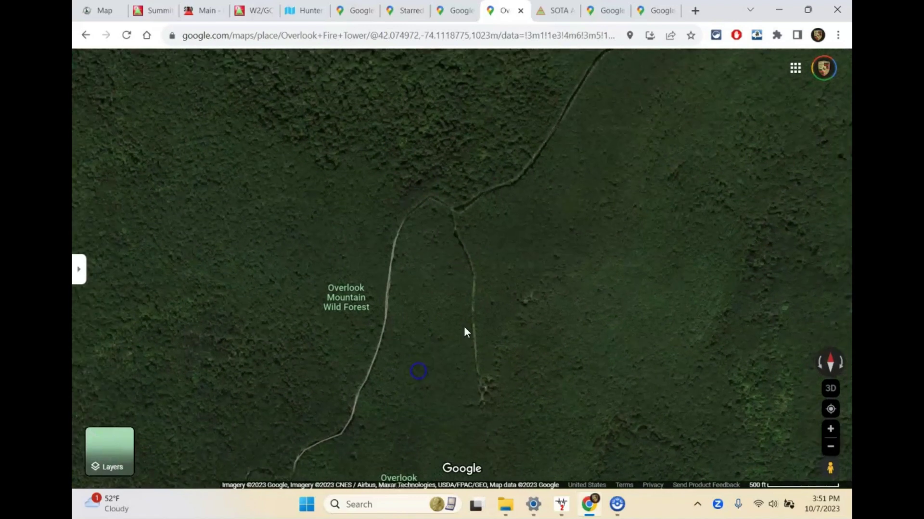
left_click_drag(649, 190, 432, 388)
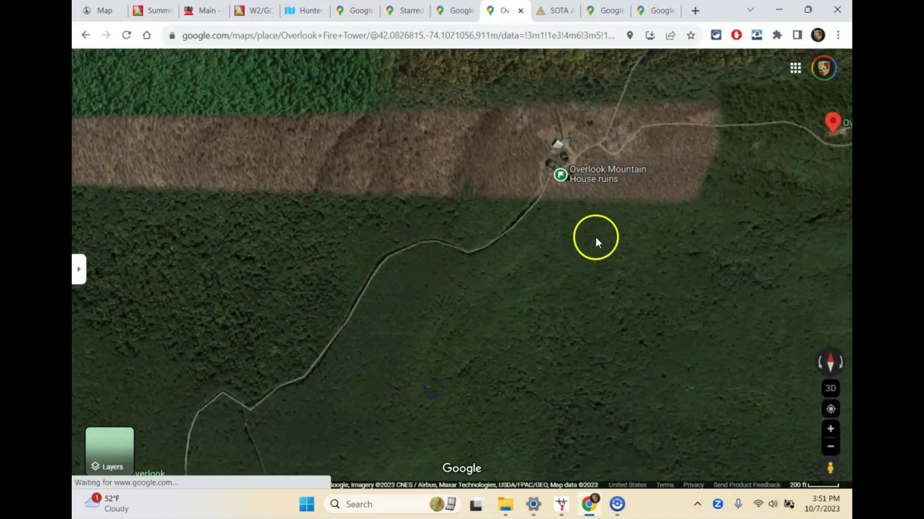
left_click_drag(614, 190, 532, 264)
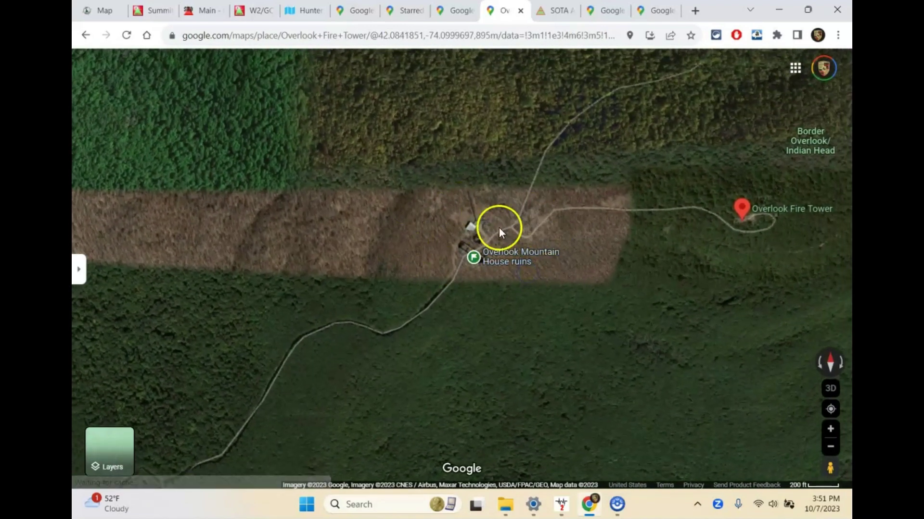
left_click_drag(712, 264, 466, 330)
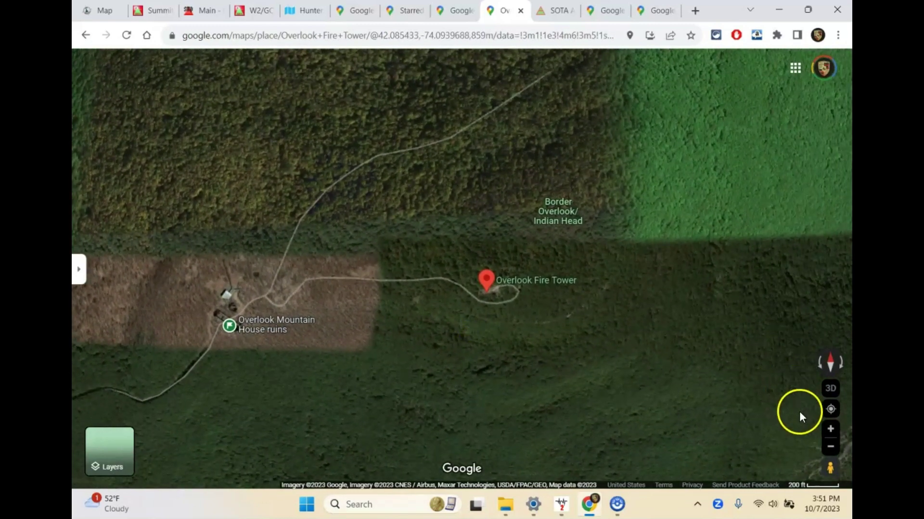
left_click(830, 431)
Zoom in two levels on the Overlook Fire Tower summit clearing.
left_click(829, 433)
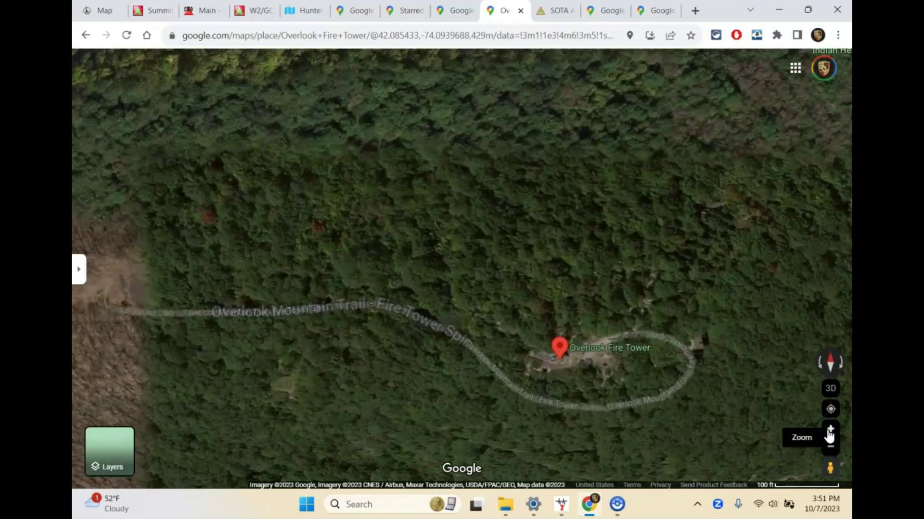
left_click_drag(732, 290, 621, 174)
left_click(829, 429)
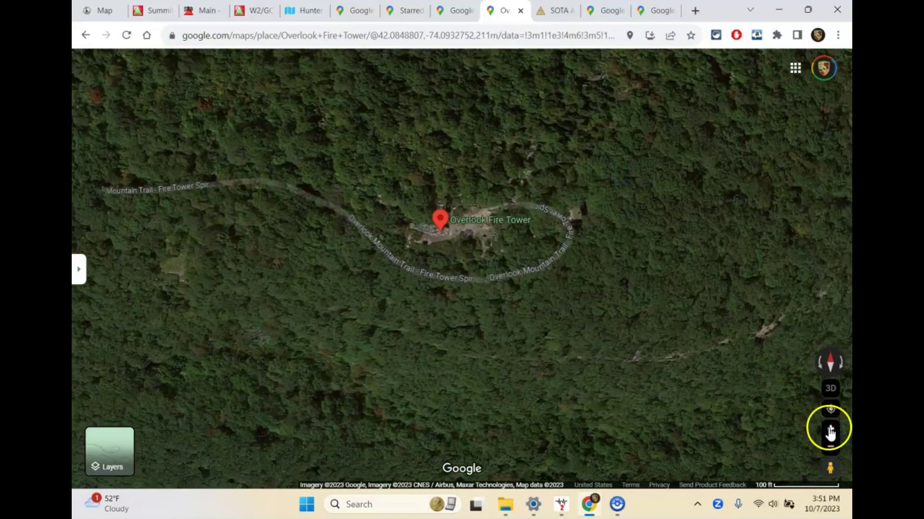
left_click_drag(493, 239, 533, 279)
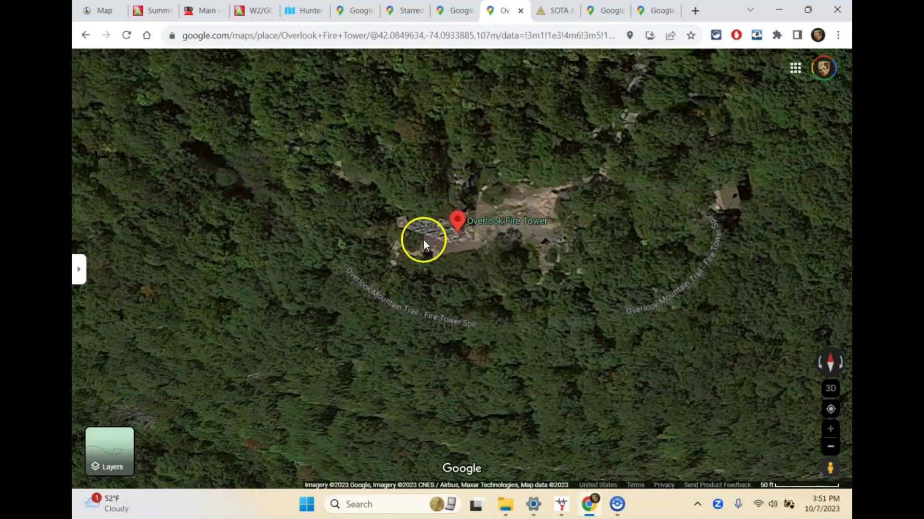
Check the terrain southeast, recentre on the fire tower, then return to the activation zone estimator.
mouse_move(686, 340)
left_mouse_down()
mouse_move(361, 128)
mouse_move(228, 207)
left_mouse_up()
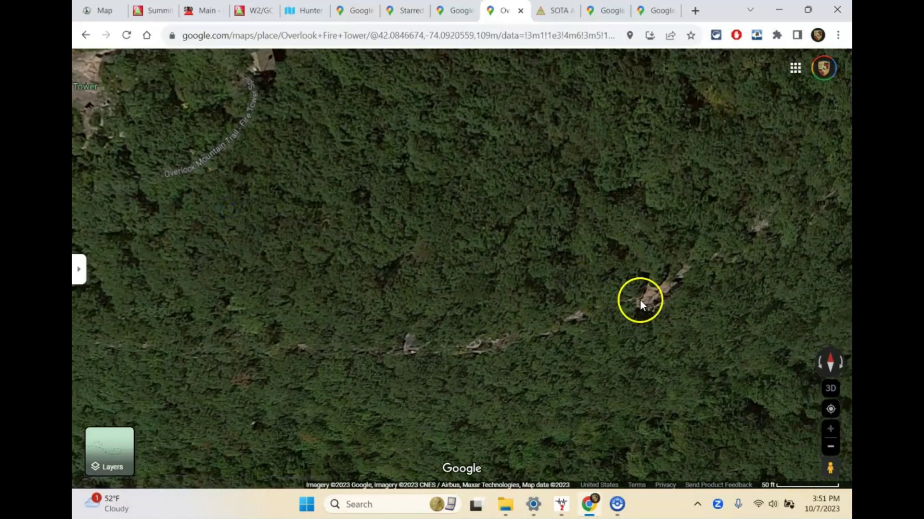
left_click_drag(422, 232, 682, 382)
mouse_move(385, 253)
left_mouse_down()
mouse_move(447, 262)
mouse_move(501, 305)
left_mouse_up()
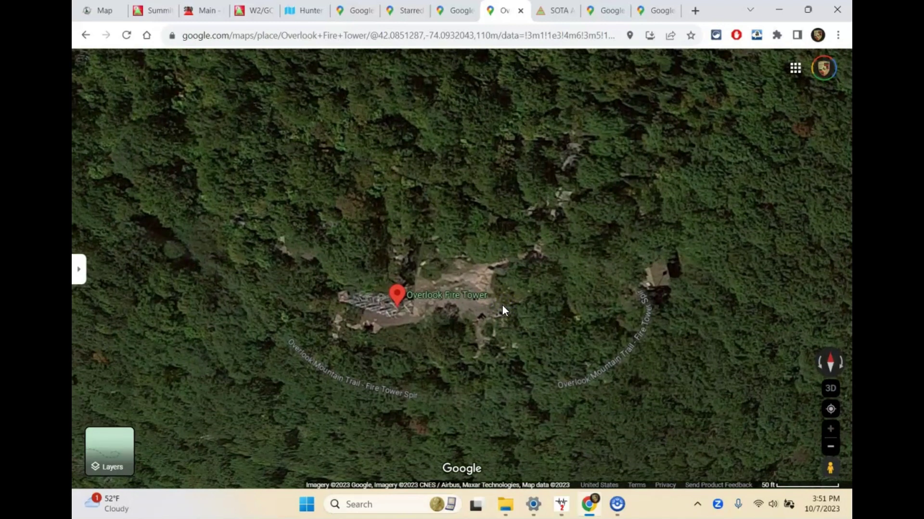
left_click_drag(537, 267, 578, 270)
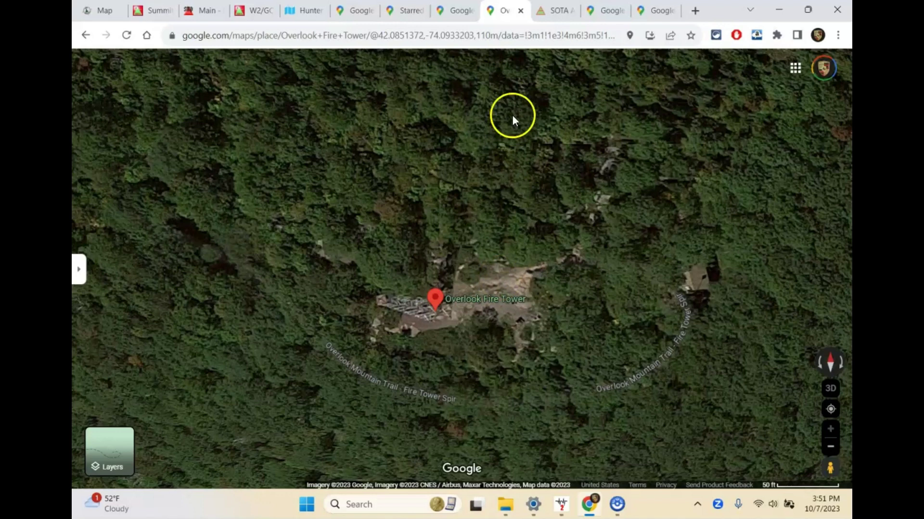
key("ctrl+Tab")
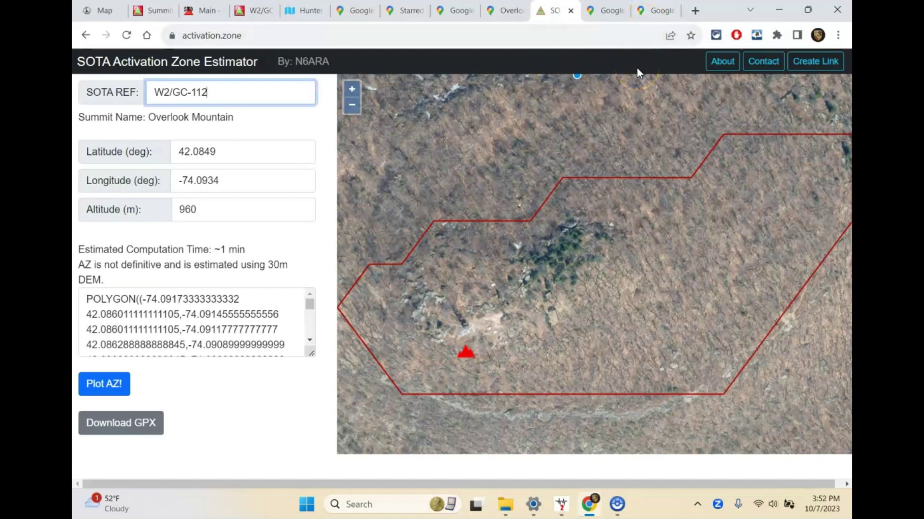
Place points inside the W2/GC-112 activation zone, on its southern boundary and beside the summit triangle.
left_click(659, 113)
left_click(753, 180)
mouse_move(753, 179)
left_mouse_down()
mouse_move(671, 214)
mouse_move(765, 168)
left_mouse_up()
left_click(657, 176)
left_click(406, 263)
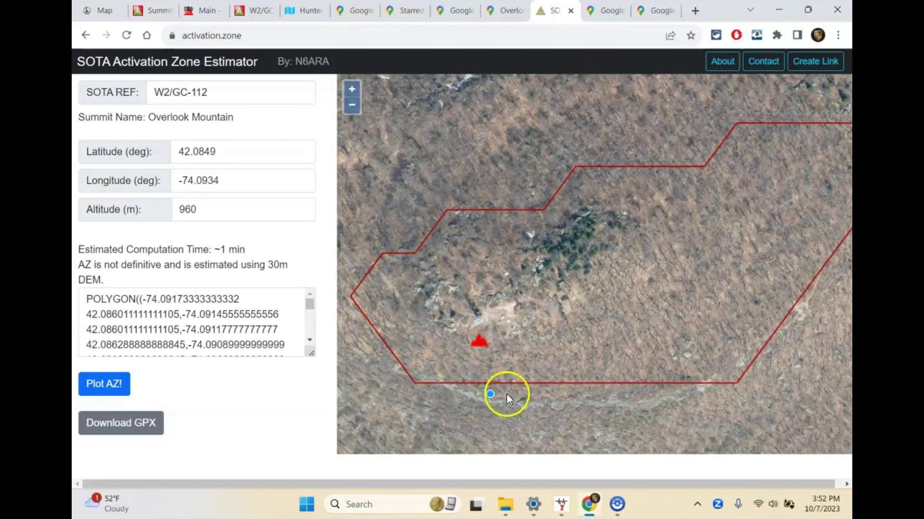
left_click(531, 320)
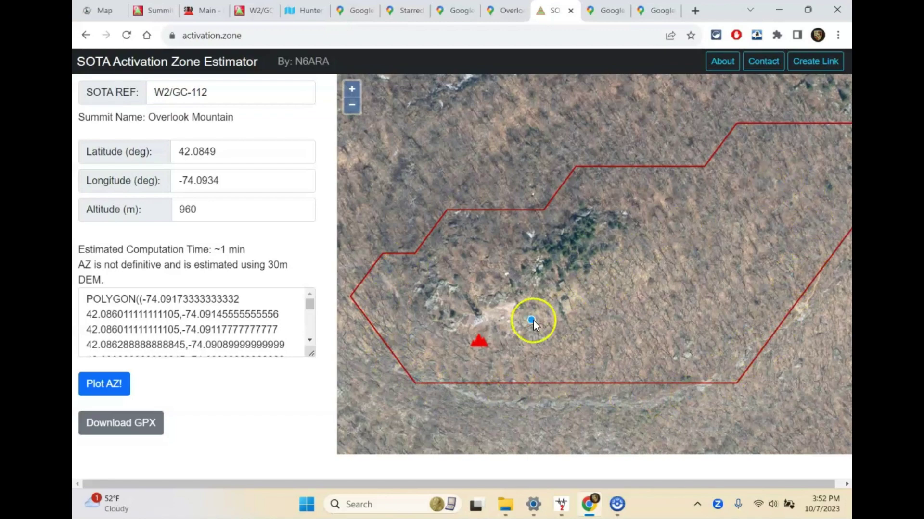
left_click(391, 94)
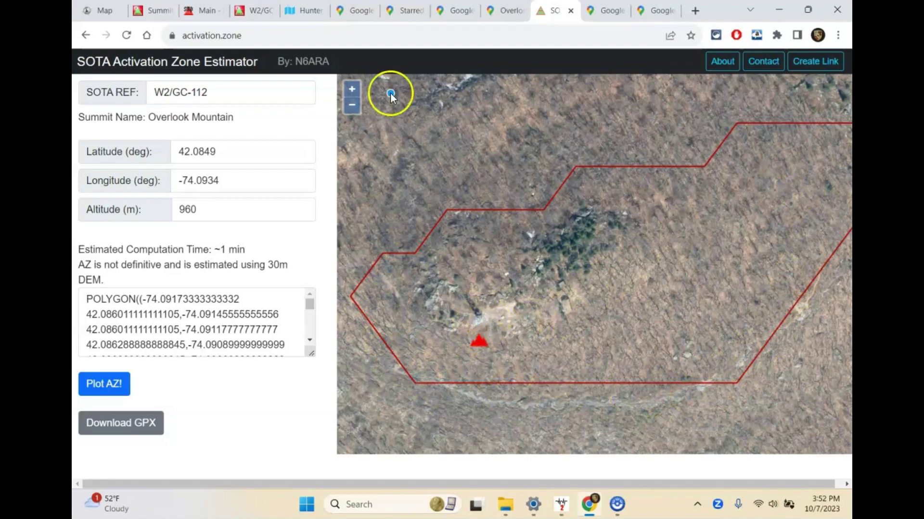
Zoom in close on Overlook Mountain's summit and mark the summit building.
left_click(352, 89)
left_click(351, 89)
left_click(501, 247)
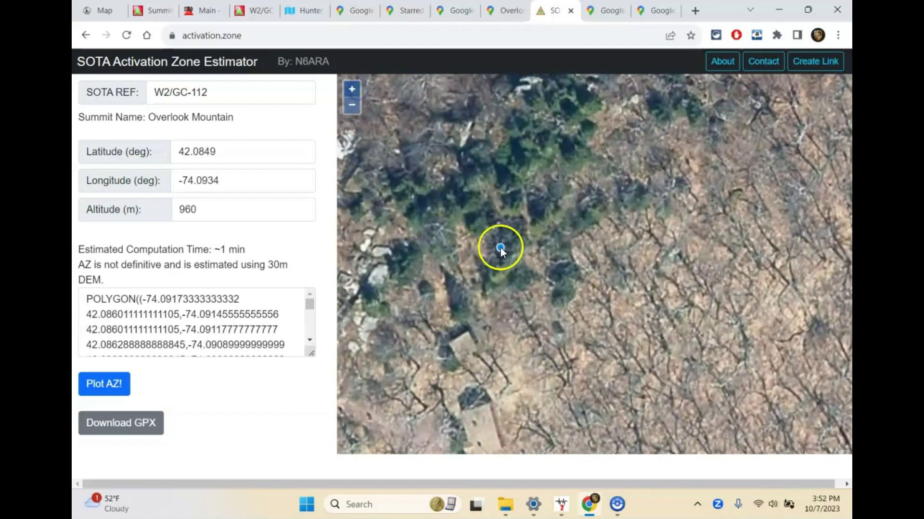
left_click_drag(500, 250, 625, 135)
left_click(547, 253)
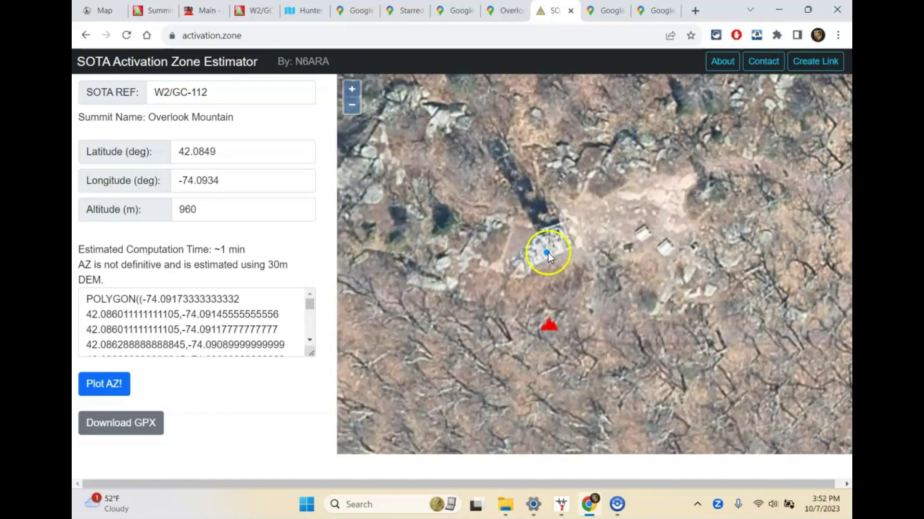
Mark the open ground east and northeast of the tower and the small building north of the summit.
left_click(639, 238)
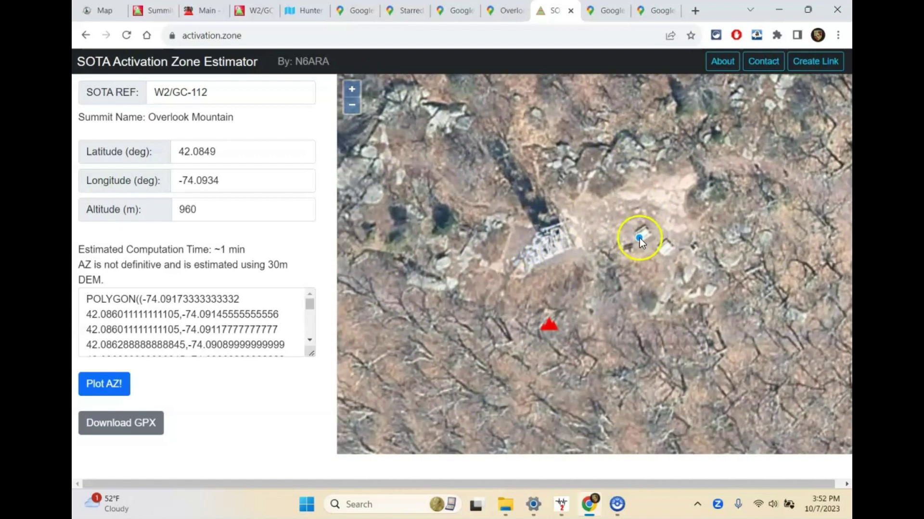
left_click(660, 201)
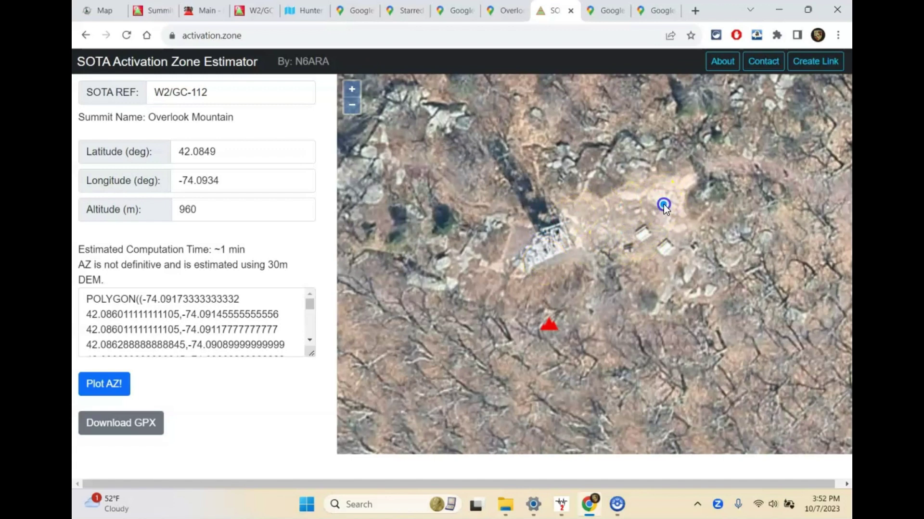
left_click_drag(663, 204, 428, 300)
left_click(643, 222)
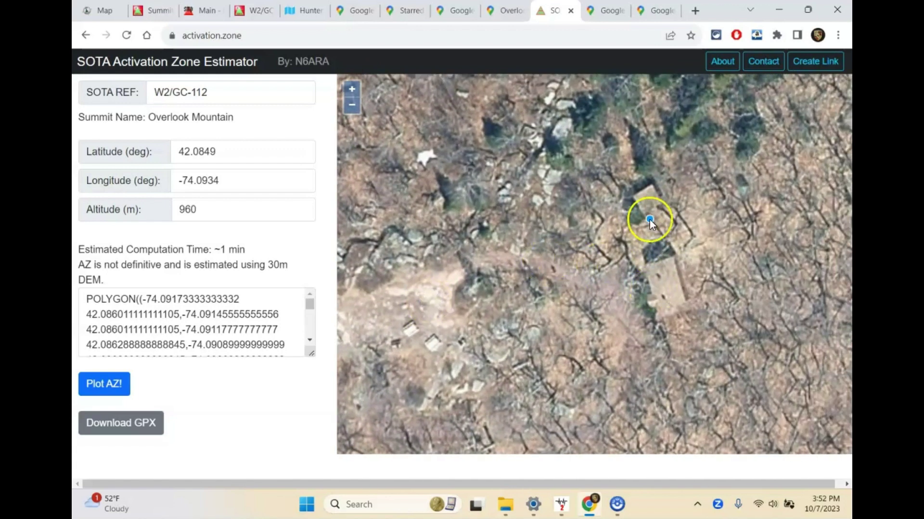
double_click(479, 179)
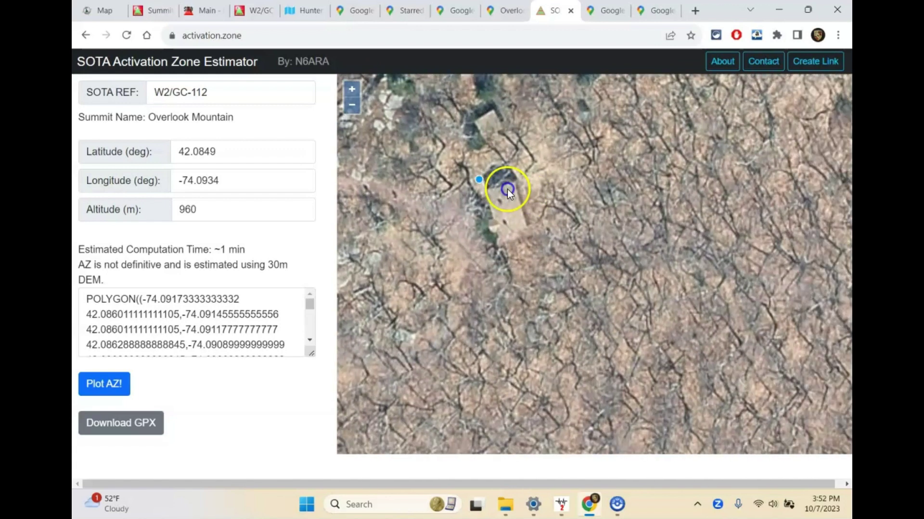
Zoom back out to the zone outline and trace a point along the activation-zone boundary.
left_click(351, 105)
left_click(352, 105)
left_click(352, 105)
left_click(649, 247)
double_click(522, 249)
left_click(564, 326)
mouse_move(563, 325)
left_mouse_down()
mouse_move(666, 251)
mouse_move(542, 262)
mouse_move(657, 282)
mouse_move(626, 311)
left_mouse_up()
Zoom out to the whole activation-zone polygon and move the point across its eastern half.
left_click(436, 180)
left_click_drag(436, 180, 355, 107)
left_click(353, 106)
left_click(617, 204)
mouse_move(587, 208)
left_mouse_down()
mouse_move(647, 252)
mouse_move(645, 164)
left_mouse_up()
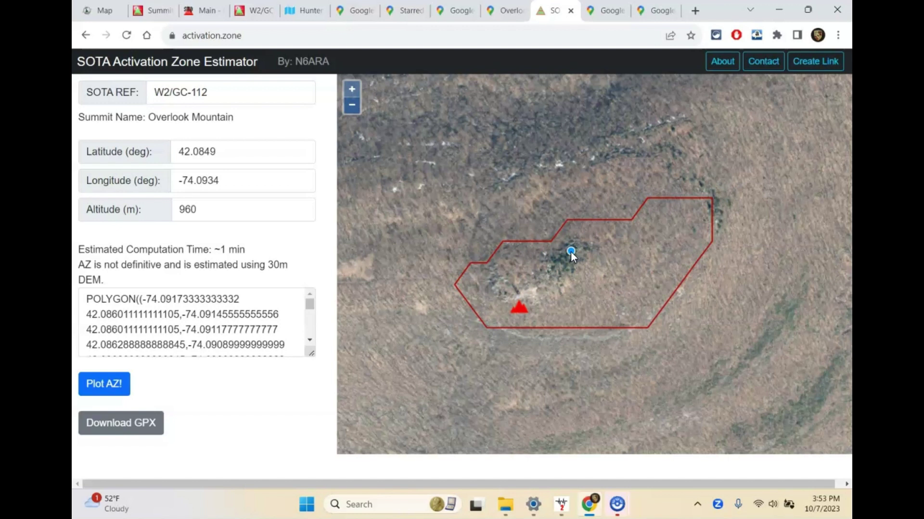
Zoom in on the summit buildings beside the triangle, then zoom back out to the surroundings.
mouse_move(570, 251)
left_mouse_down()
mouse_move(506, 264)
mouse_move(578, 316)
mouse_move(670, 241)
mouse_move(528, 315)
mouse_move(585, 273)
mouse_move(490, 213)
left_mouse_up()
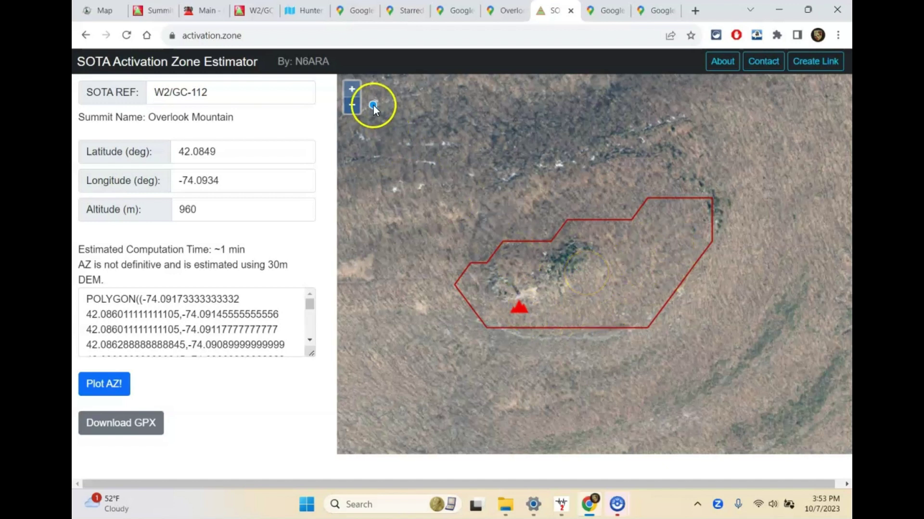
left_click(352, 89)
left_click(352, 89)
mouse_move(430, 178)
left_mouse_down()
mouse_move(585, 206)
mouse_move(677, 144)
left_mouse_up()
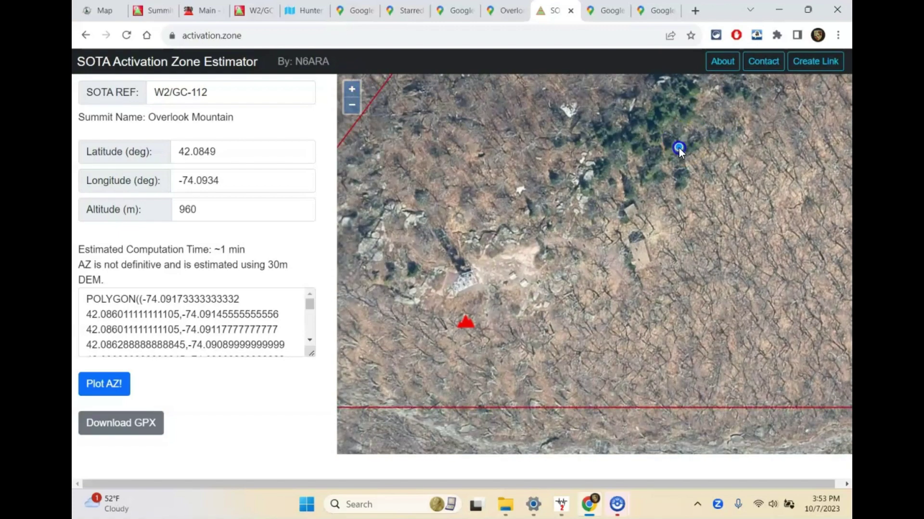
left_click(351, 105)
left_click(352, 105)
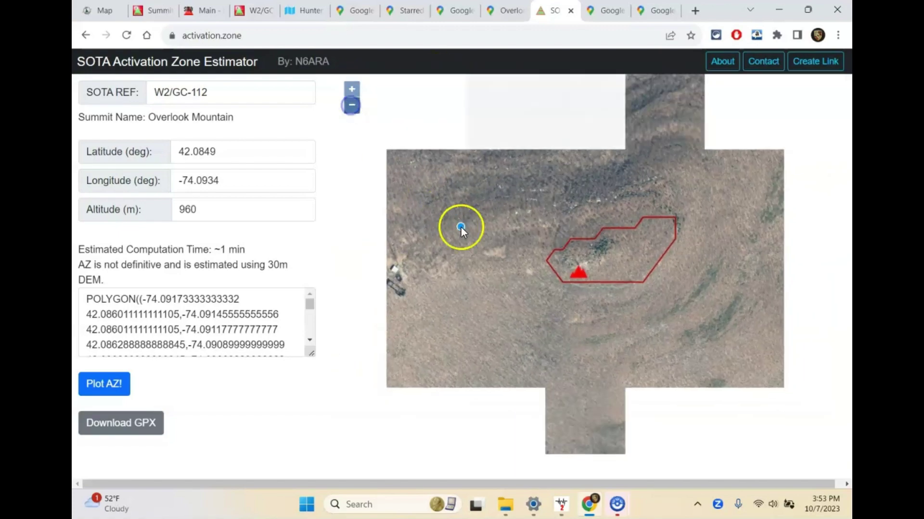
Centre and zoom in on the building cluster west of the activation zone, then zoom out.
left_click_drag(461, 229, 593, 201)
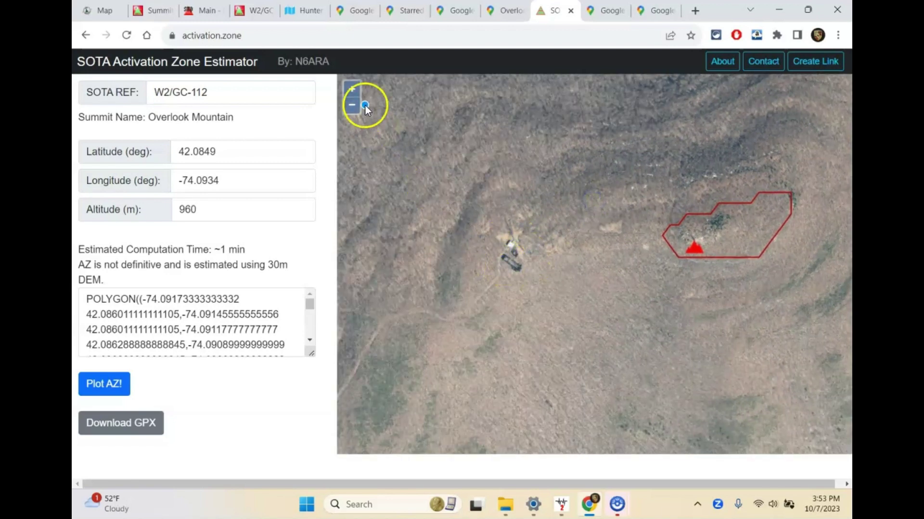
left_click(353, 92)
left_click(353, 91)
left_click_drag(405, 204, 739, 188)
left_click(353, 91)
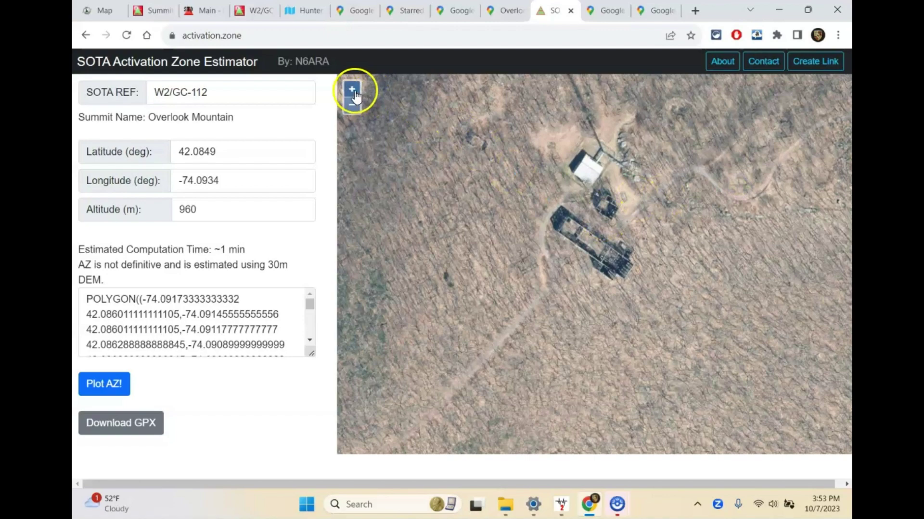
left_click_drag(703, 205, 653, 250)
left_click(352, 105)
left_click(359, 104)
left_click(349, 104)
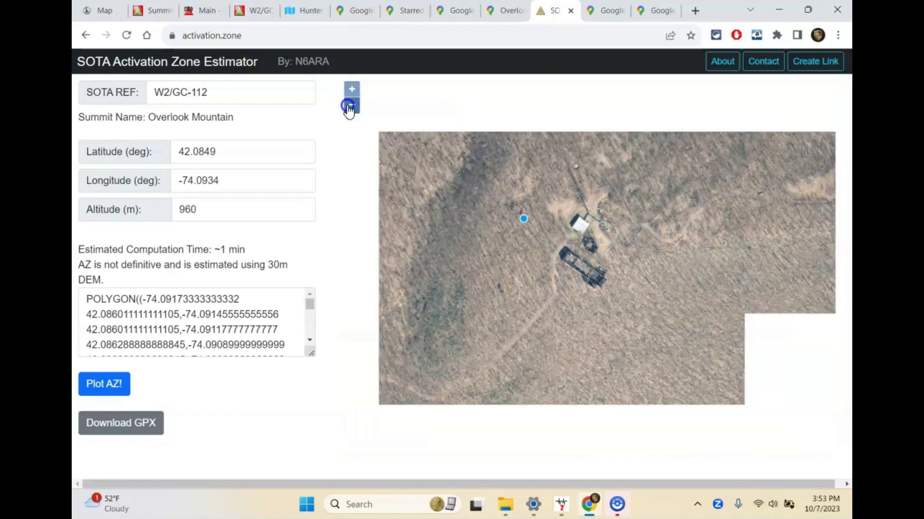
Fit the western buildings and the red zone polygon with its summit triangle in one view, then drag the point far northwest.
scroll(698, 182, "down", 2)
left_click_drag(573, 250, 557, 196)
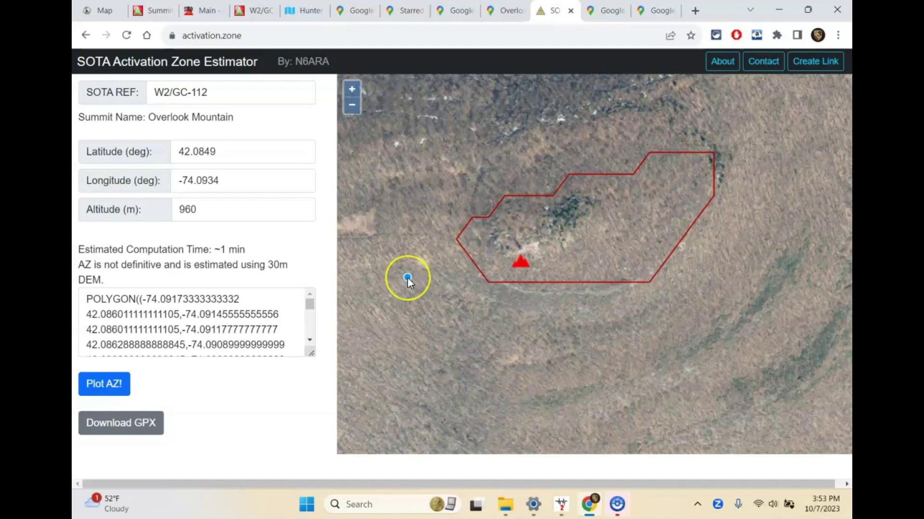
left_click_drag(407, 275, 652, 235)
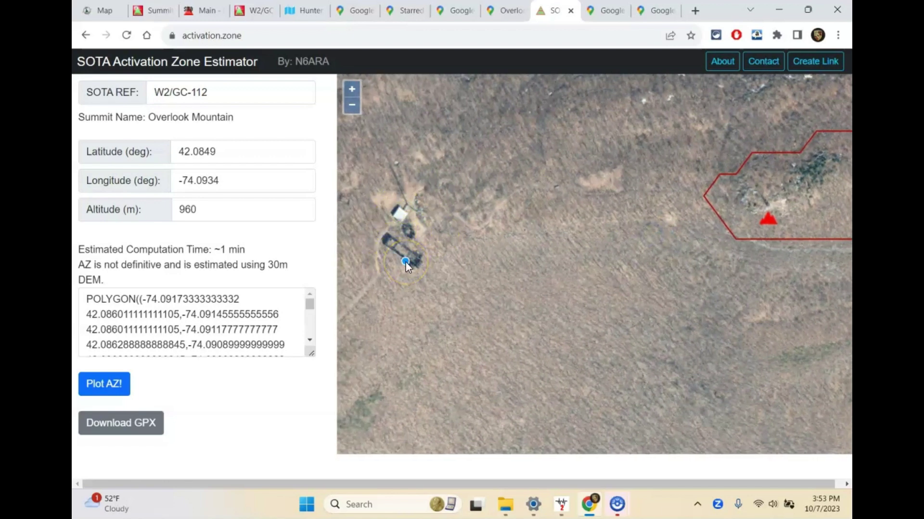
left_click(352, 105)
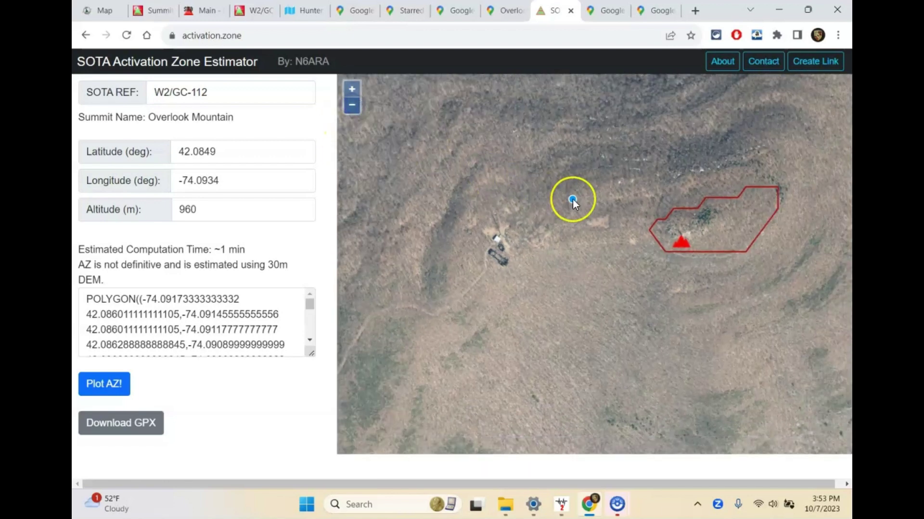
left_click(744, 225)
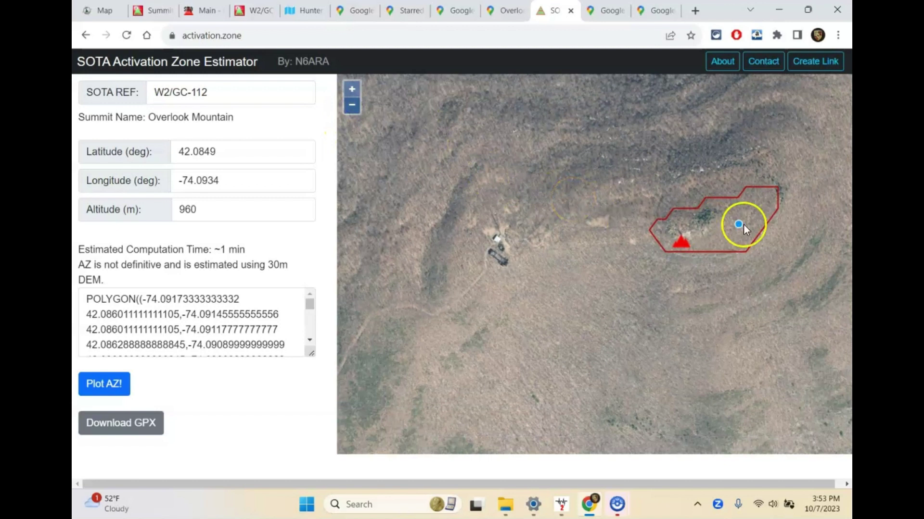
left_click_drag(717, 219, 705, 227)
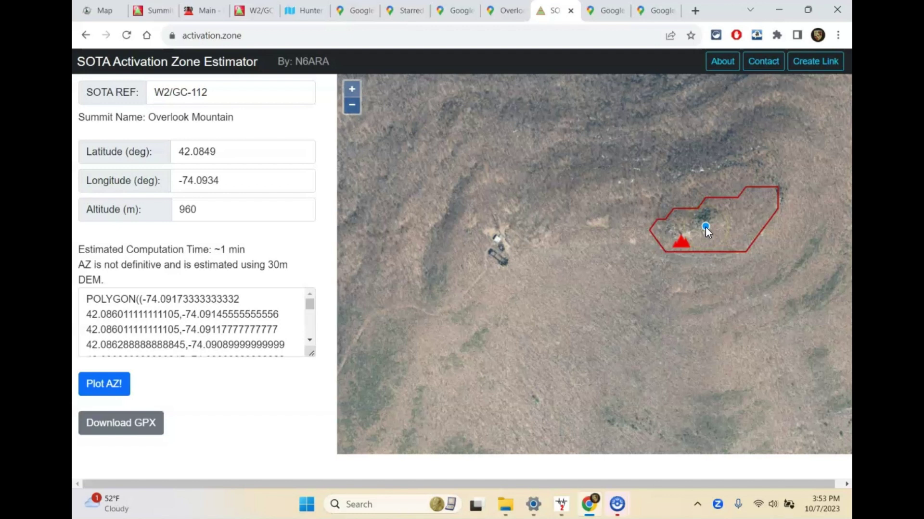
mouse_move(705, 227)
left_mouse_down()
mouse_move(394, 107)
mouse_move(292, 181)
mouse_move(261, 143)
left_mouse_up()
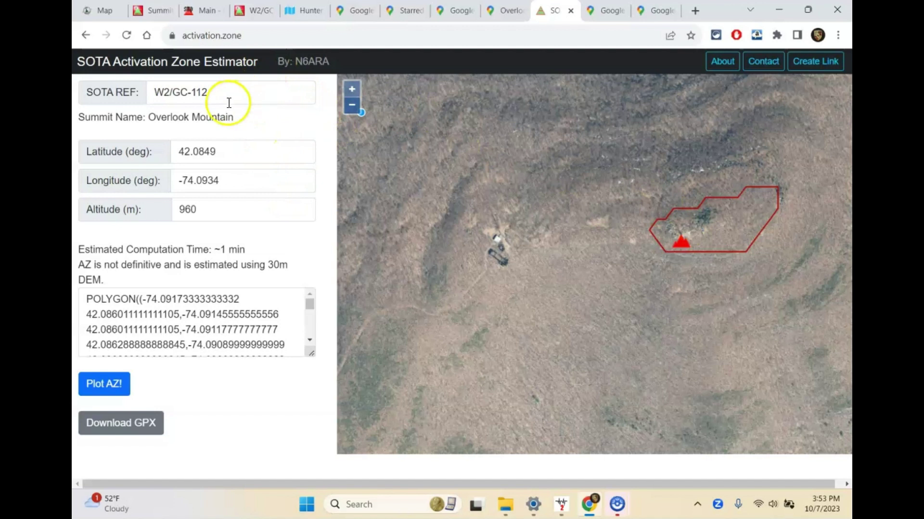